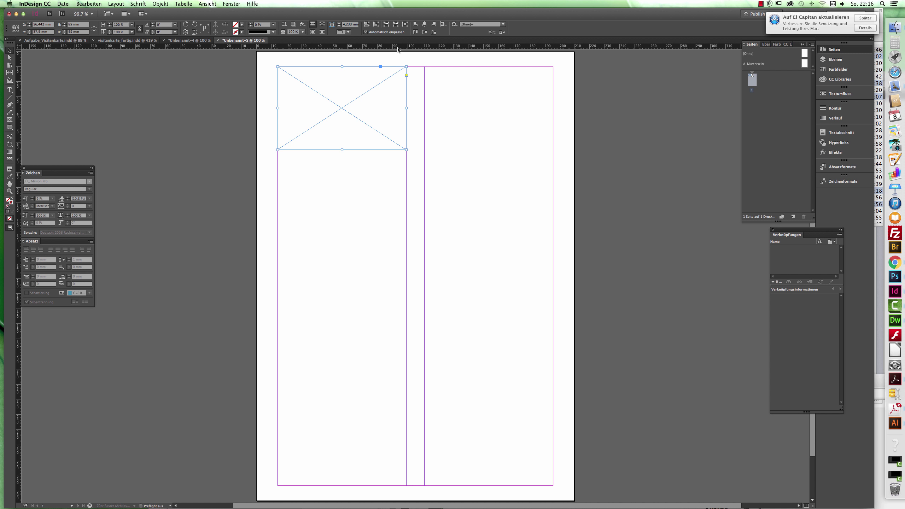
Add a horizontal guide along the lower edge of the placeholder frame and delete the frame
drag(403, 48, 406, 150)
key(Delete)
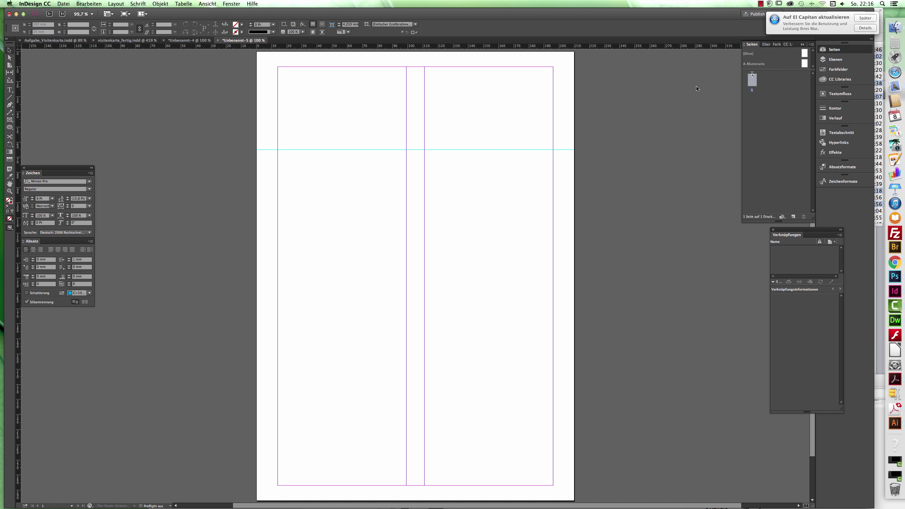
Duplicate page 1 with its guide as page 2 and return to page 1
drag(753, 83, 794, 215)
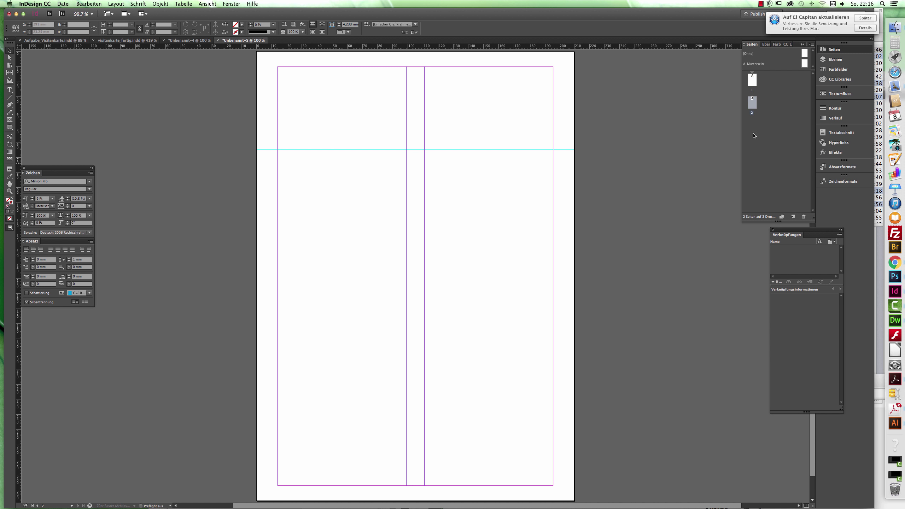
double_click(750, 81)
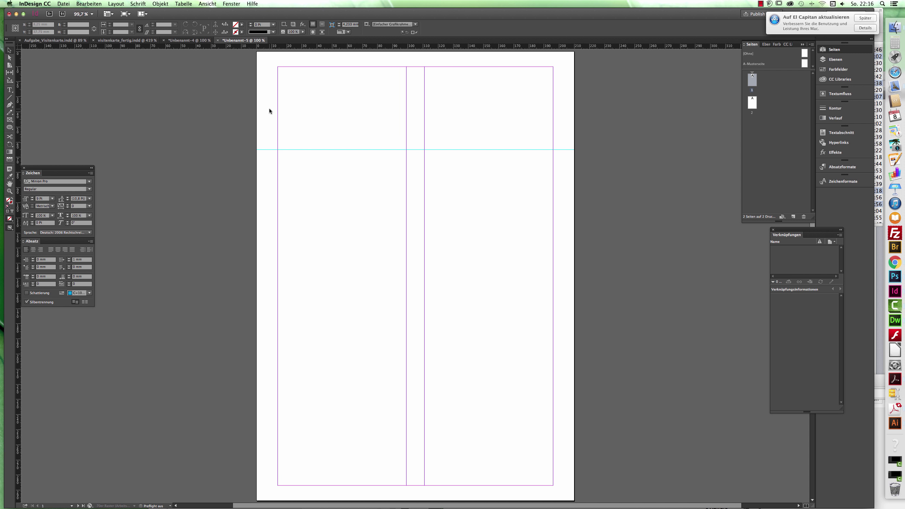
Import visitenkarte_fertig.indd for placing, with all of its pages included in the import options
click(64, 4)
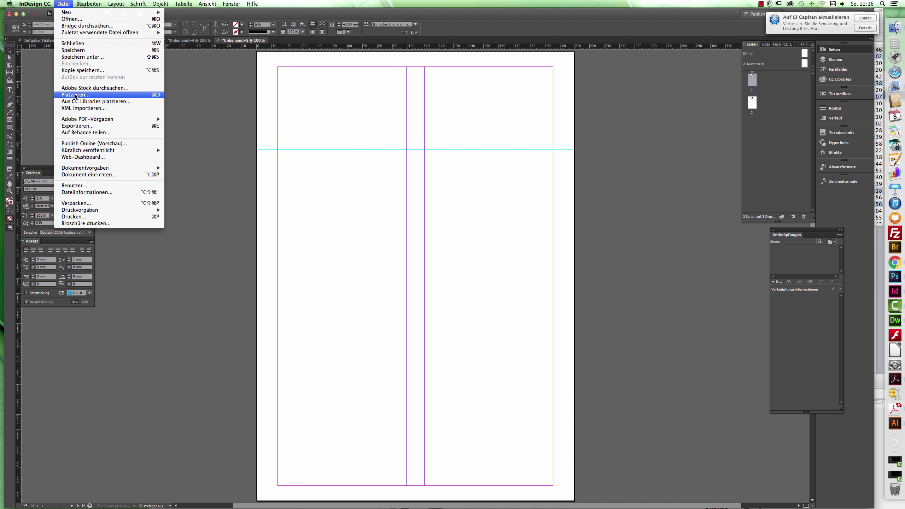
click(75, 95)
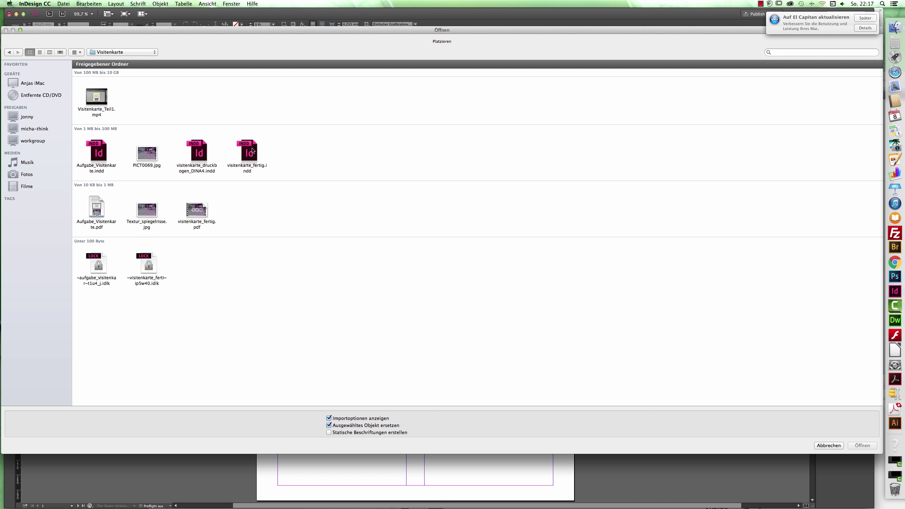
click(256, 163)
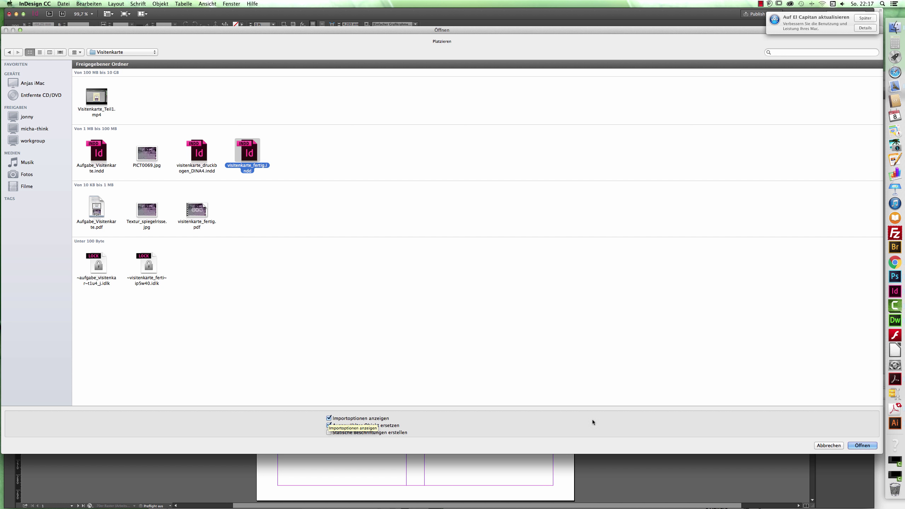
click(862, 446)
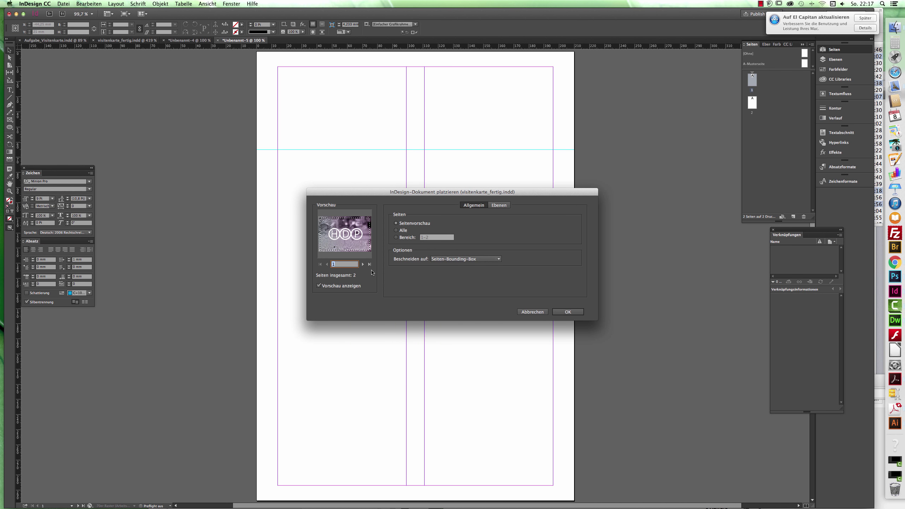
click(397, 231)
click(363, 264)
click(327, 265)
click(567, 313)
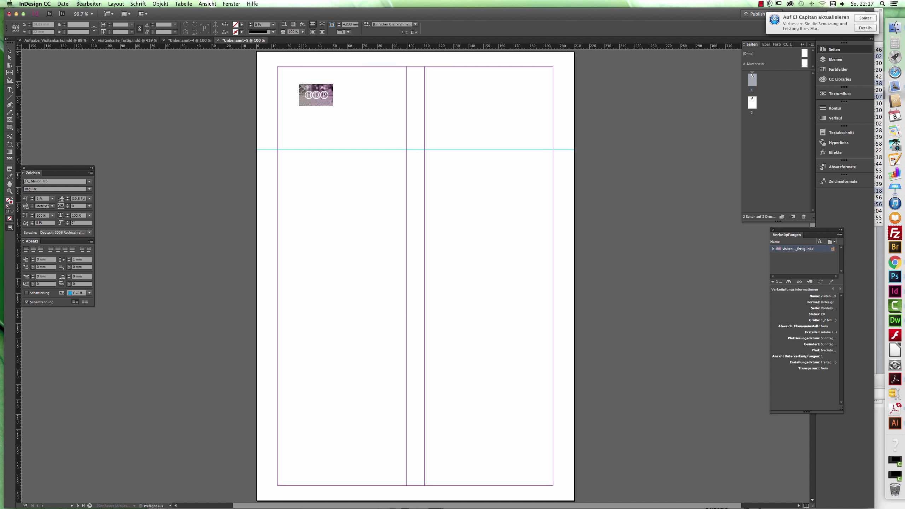
Place the HDP card front at the upper-left margin corner of page 1 and the text side at the same corner of page 2
click(278, 68)
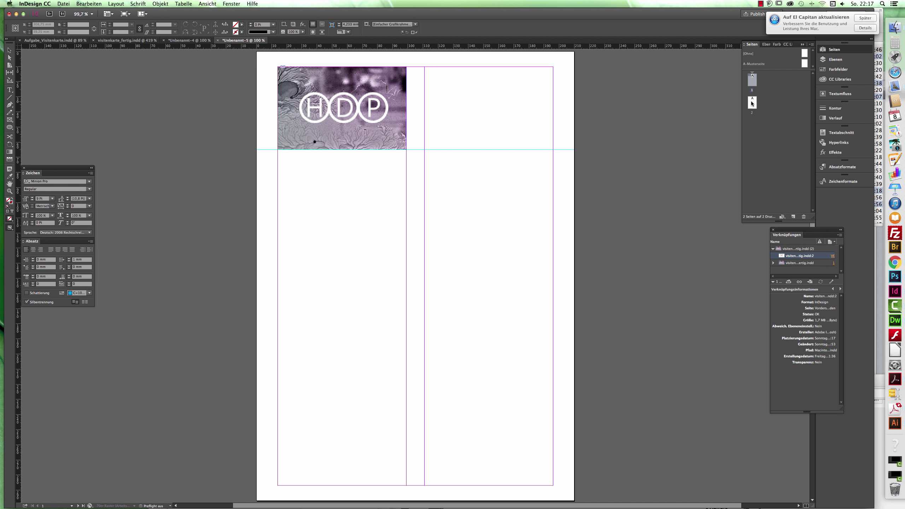
double_click(752, 103)
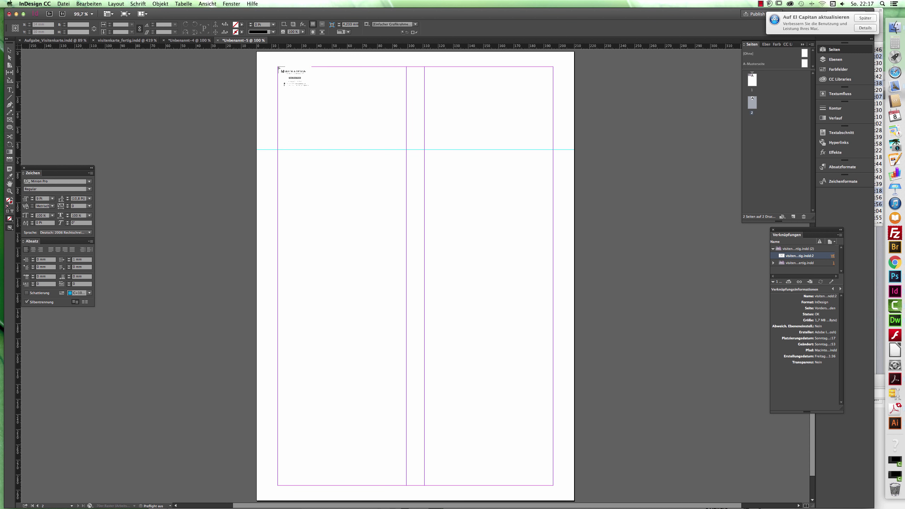
click(278, 67)
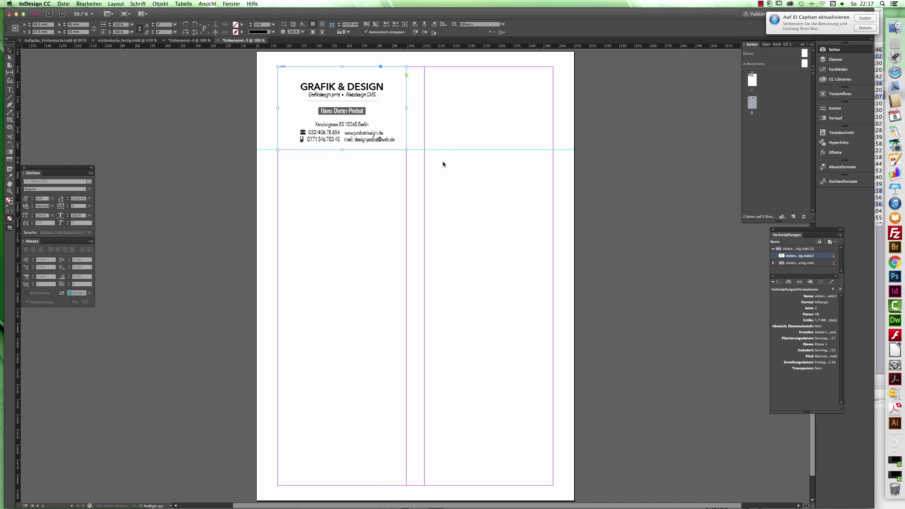
Set the display performance to high quality for viewing the card front on page 1
double_click(752, 80)
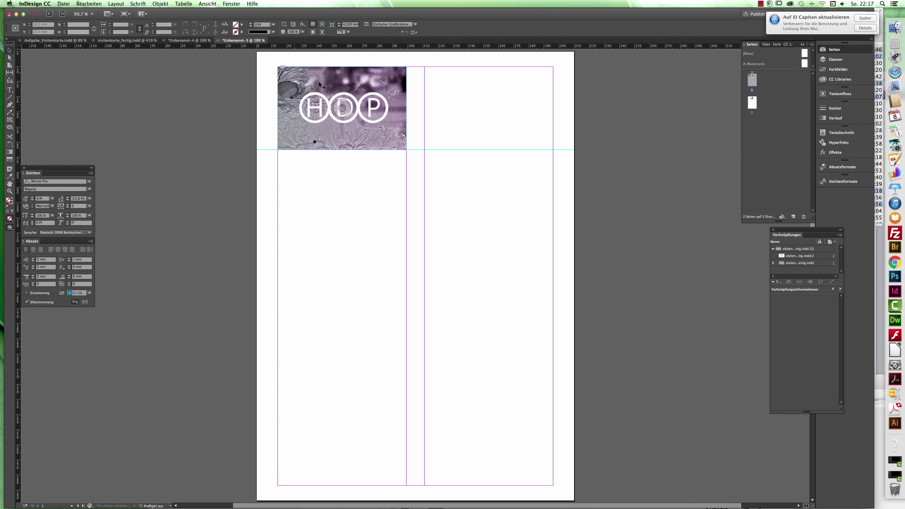
scroll(324, 87, up, 1)
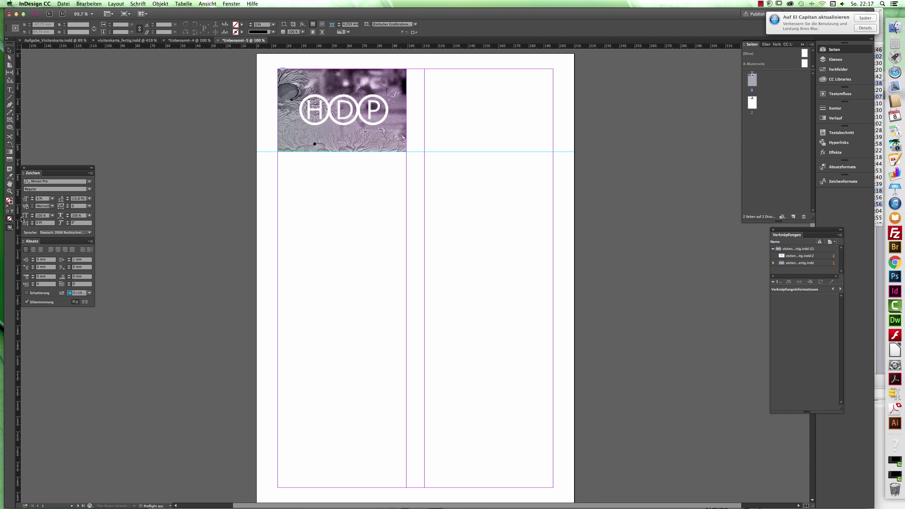
click(10, 191)
drag(267, 64, 427, 169)
scroll(227, 179, up, 5)
scroll(228, 179, left, 6)
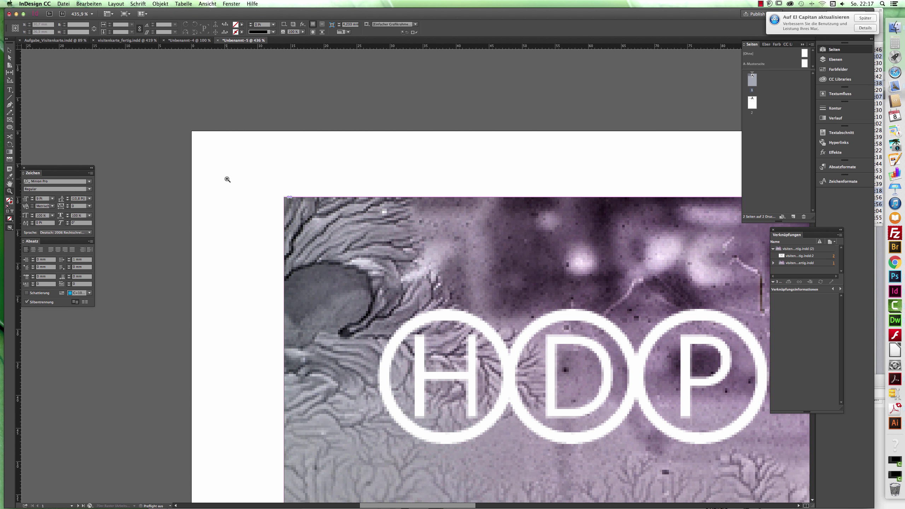
click(10, 50)
click(349, 238)
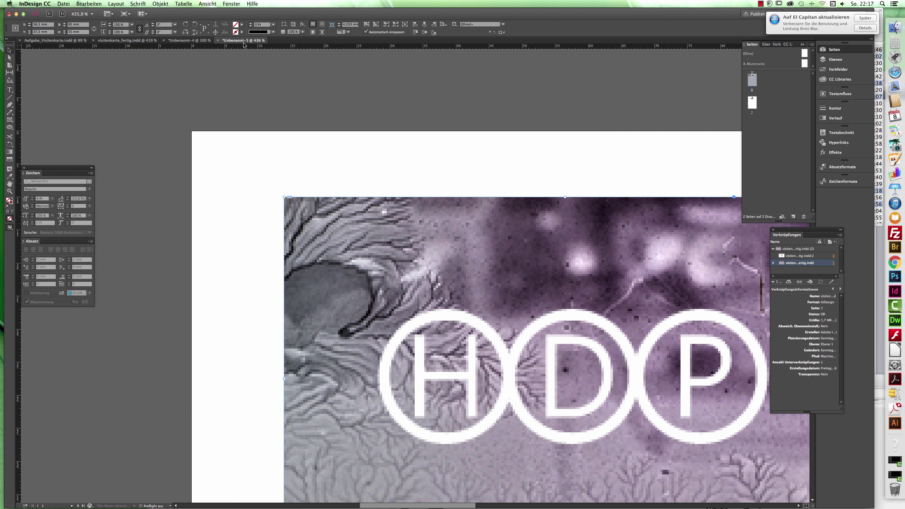
click(212, 3)
mouse_move(216, 114)
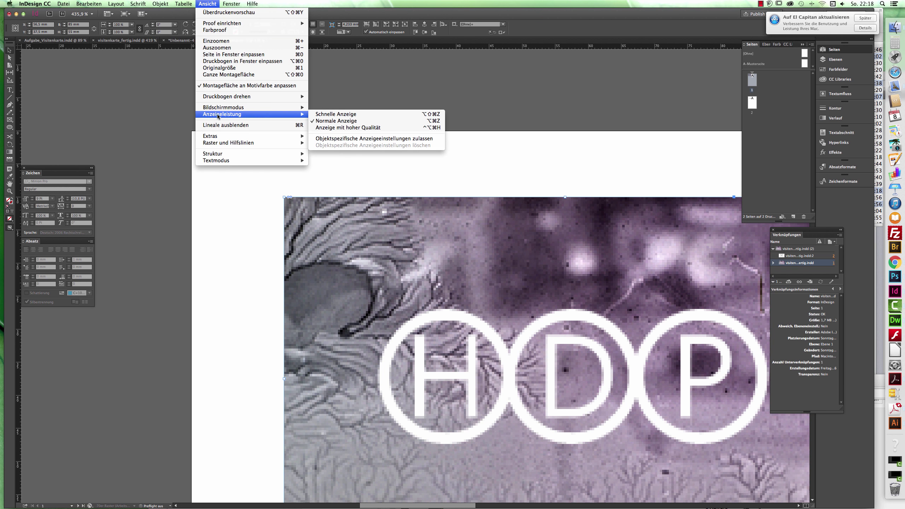
click(340, 129)
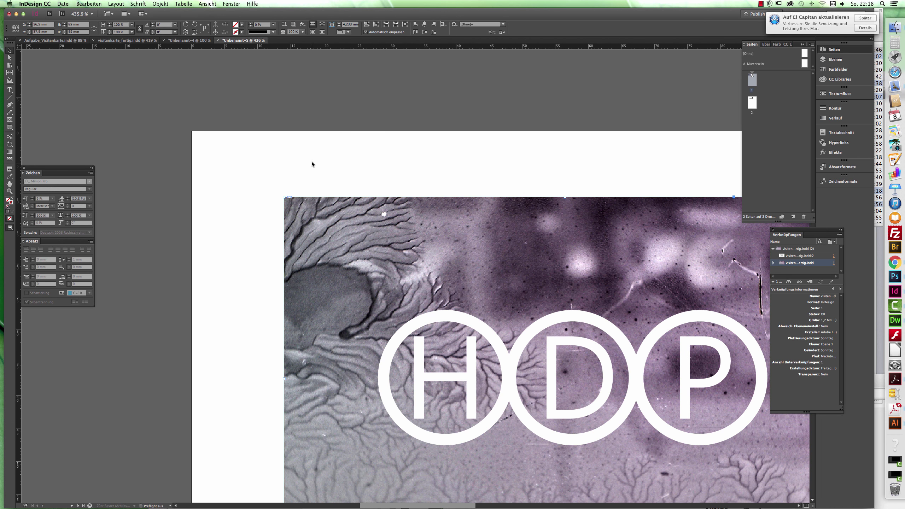
Draw a vertical line about 7 mm long above the card's upper-left corner and give it a black stroke
click(10, 99)
drag(283, 142, 282, 191)
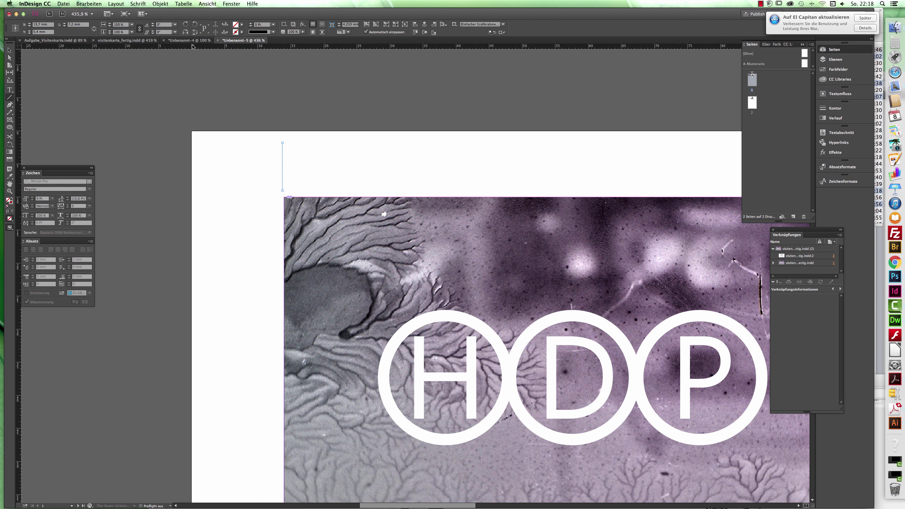
click(241, 24)
click(242, 25)
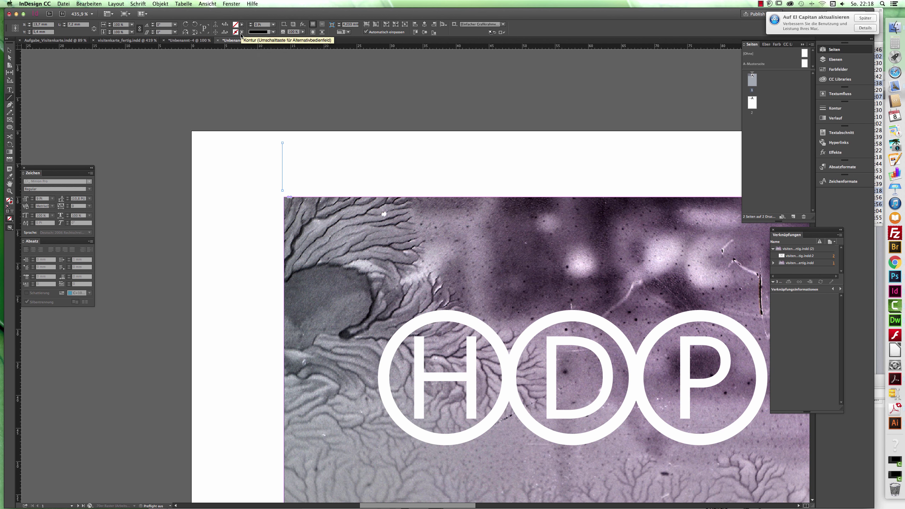
click(241, 32)
click(201, 68)
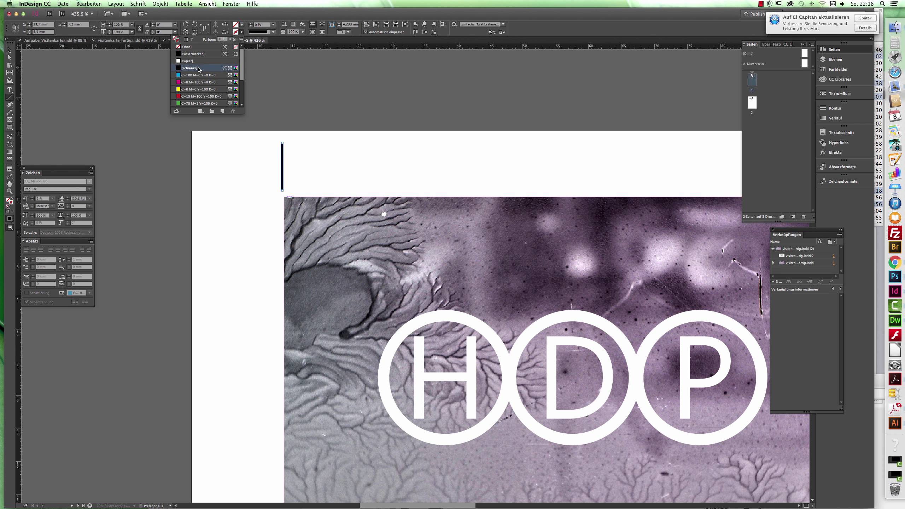
Reduce the tint of the line's black stroke and set its weight to 0.25 pt
click(230, 39)
drag(230, 45, 210, 46)
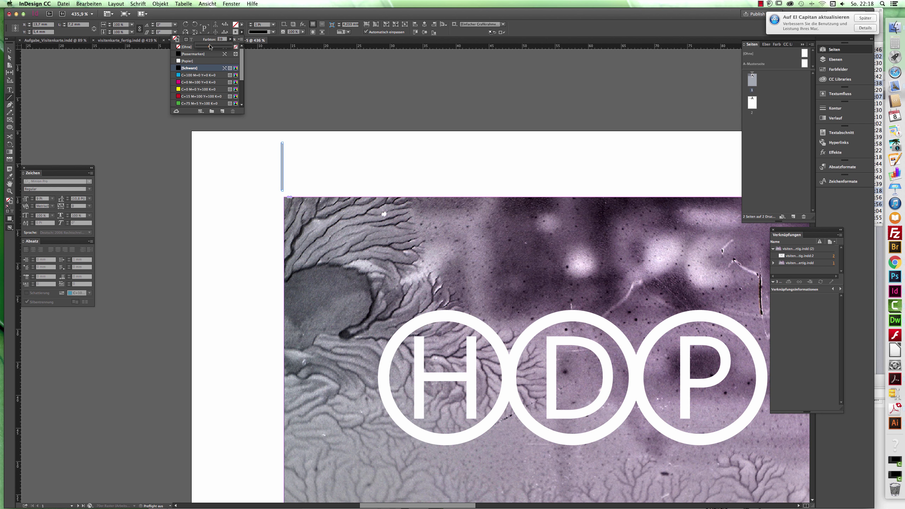
click(273, 26)
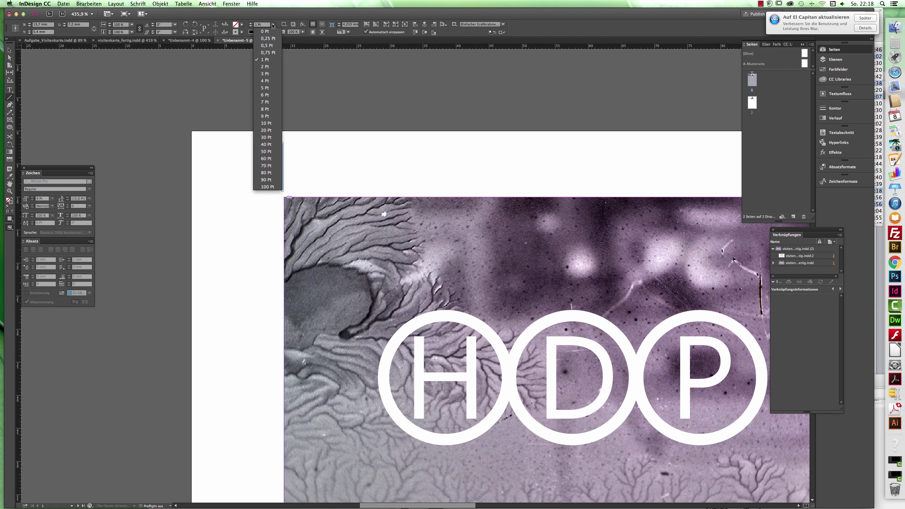
click(269, 42)
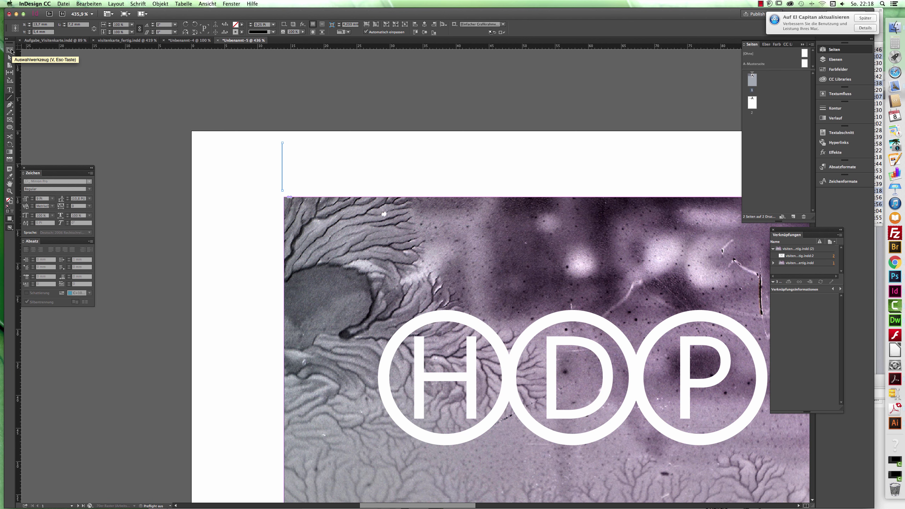
Move the vertical line so it aligns with the card's left edge, leaving a small gap above the corner
click(10, 51)
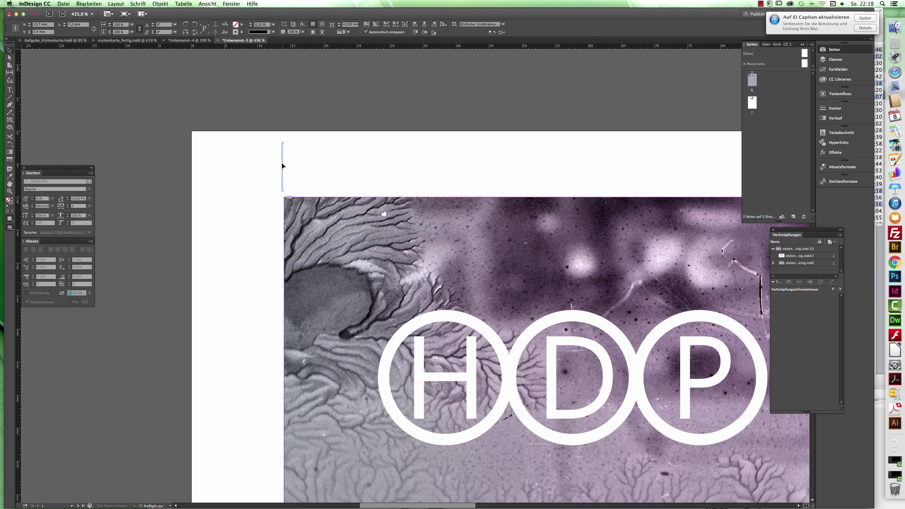
drag(283, 161, 285, 166)
drag(284, 184, 284, 185)
click(263, 219)
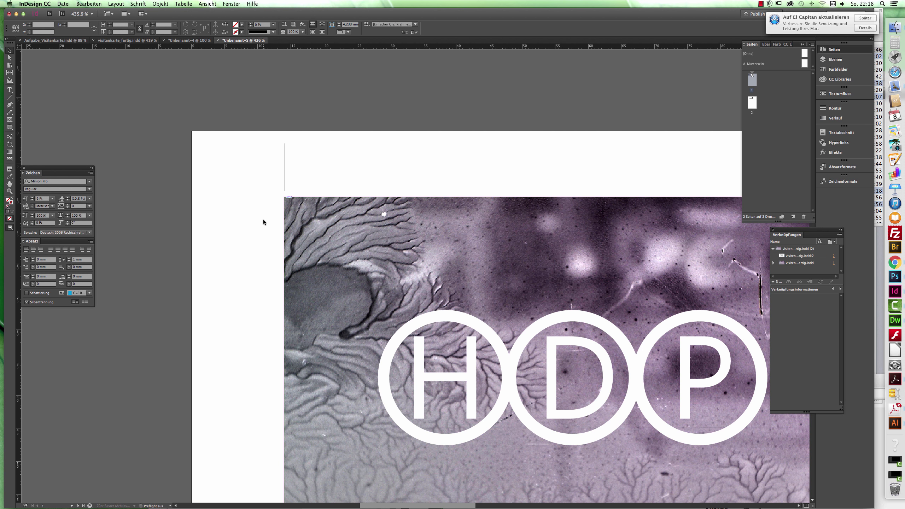
Paste a copy of the crop line in its original position and rotate it 90° counterclockwise around its lower end
click(284, 181)
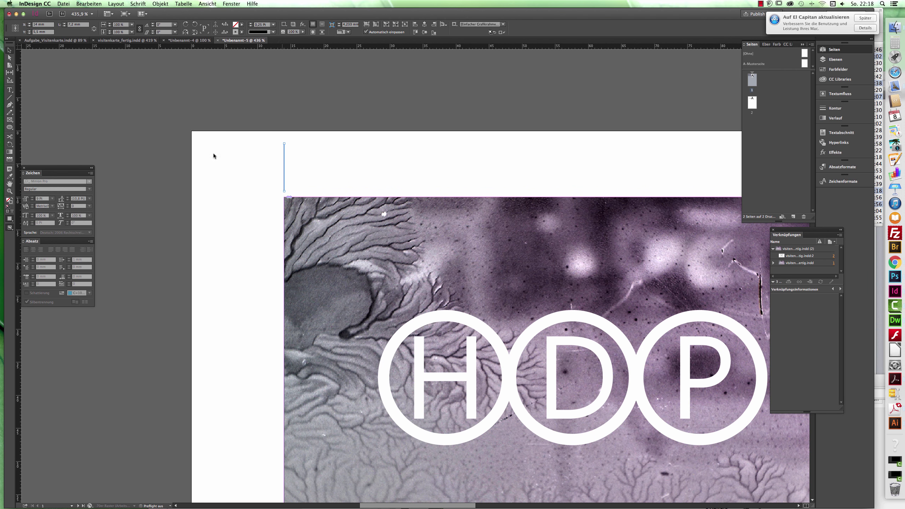
click(16, 32)
click(81, 5)
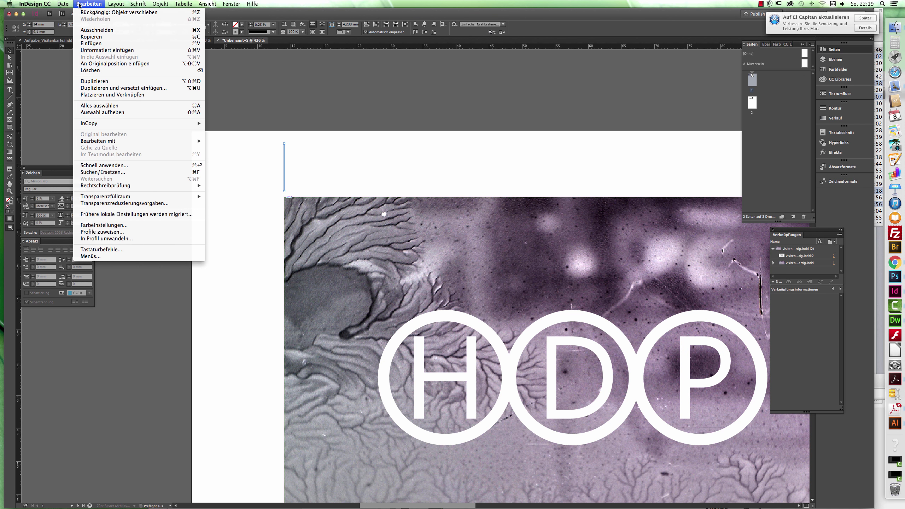
click(91, 5)
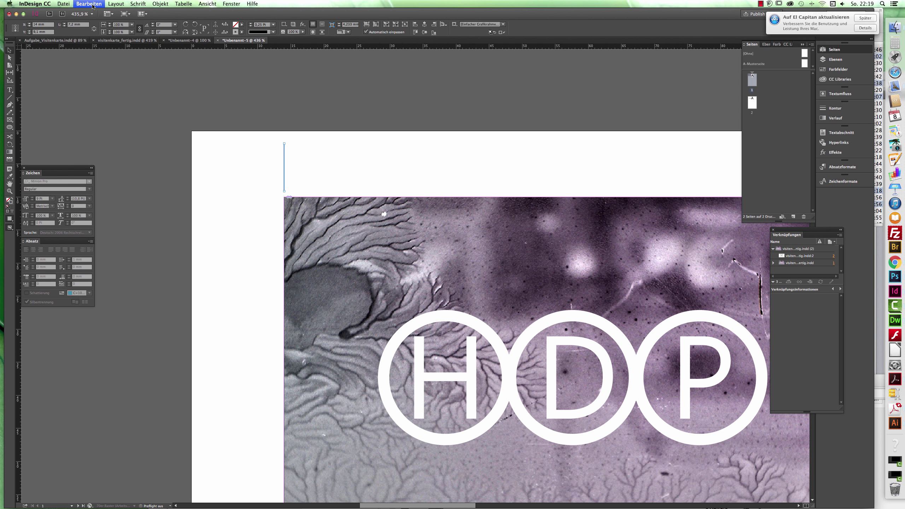
click(91, 5)
click(108, 65)
click(195, 25)
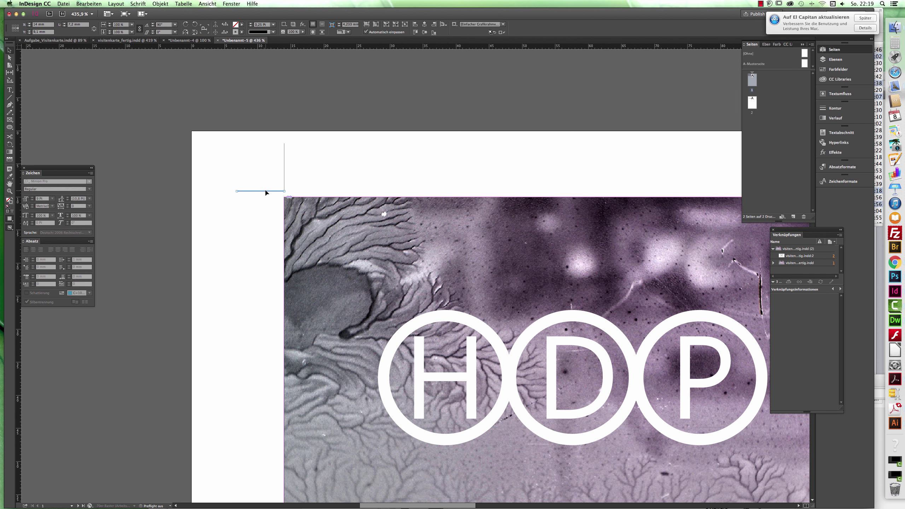
Move the horizontal crop line level with the card's top edge, leaving a small gap beside the corner
drag(265, 193, 262, 200)
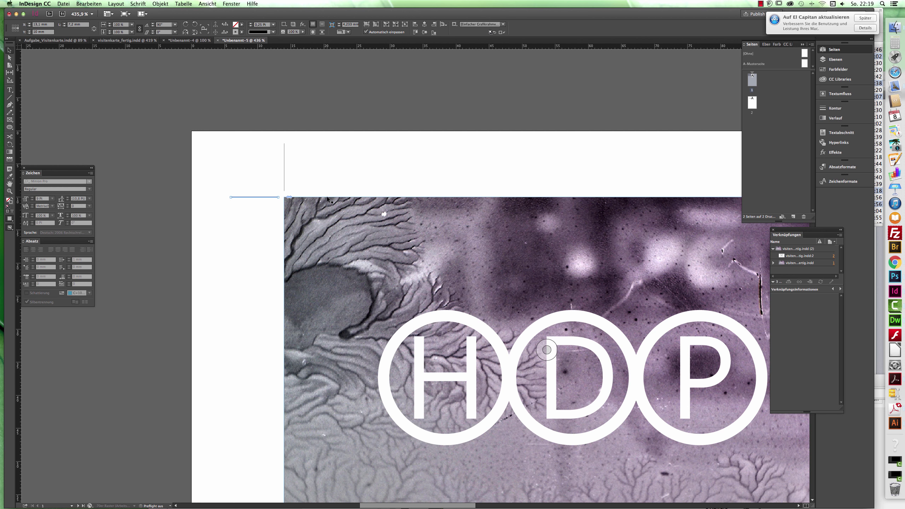
click(269, 206)
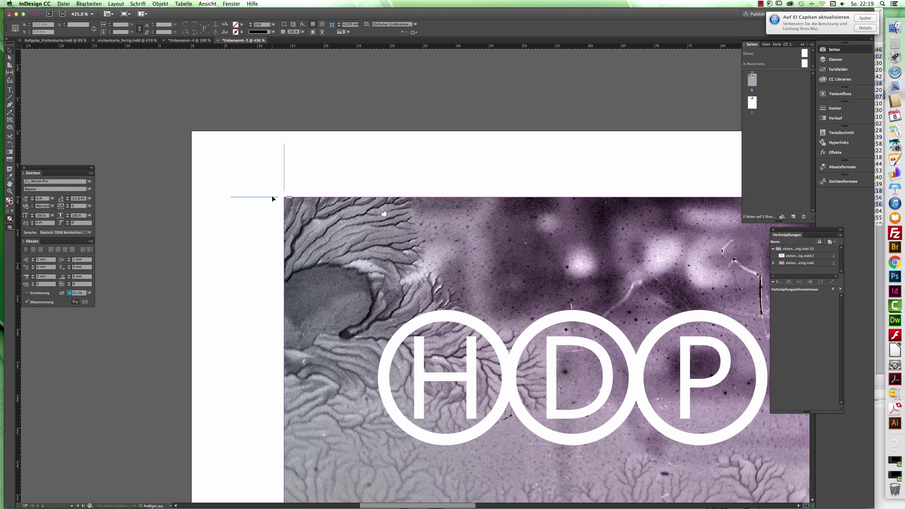
Group the horizontal and vertical crop lines at the card's upper-left corner
click(271, 197)
shift+click(284, 185)
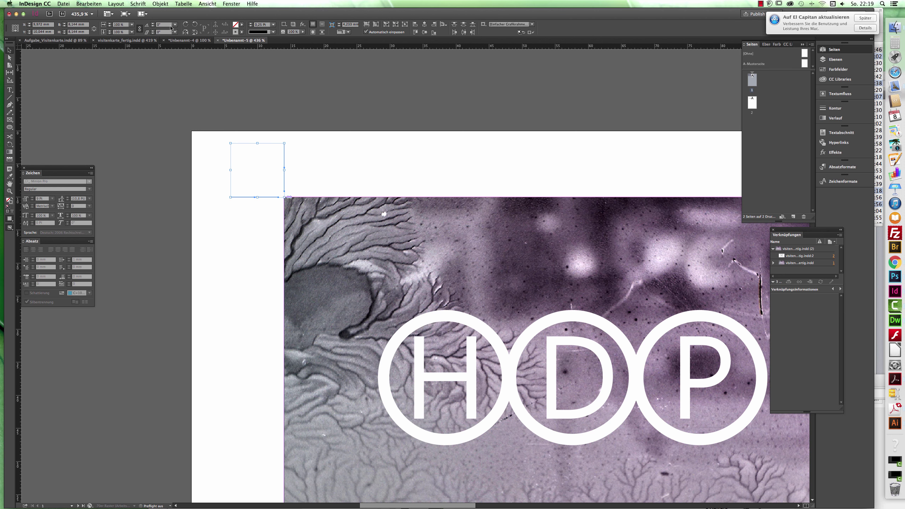
click(156, 4)
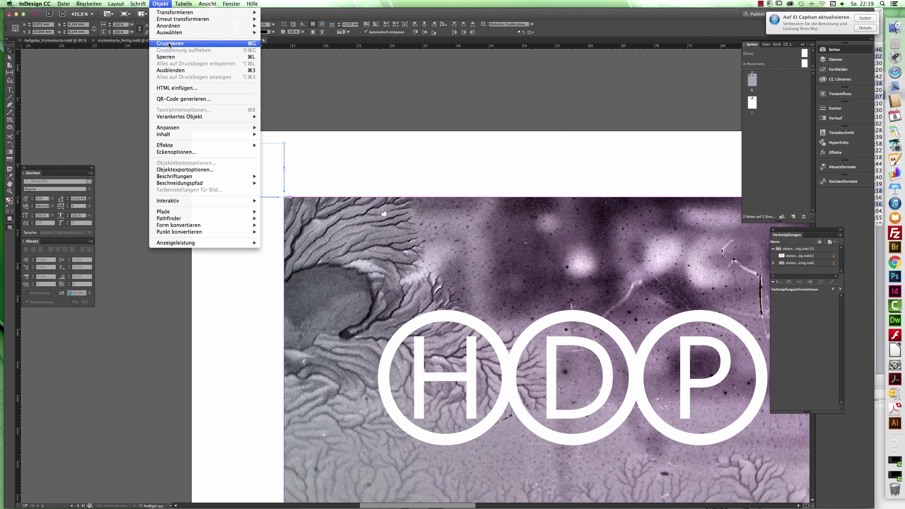
click(234, 44)
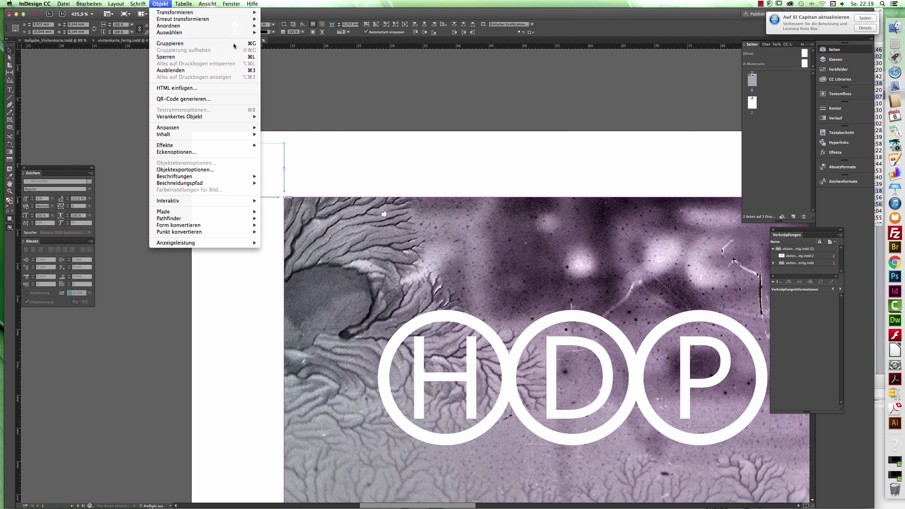
scroll(360, 152, down, 2)
scroll(360, 152, right, 3)
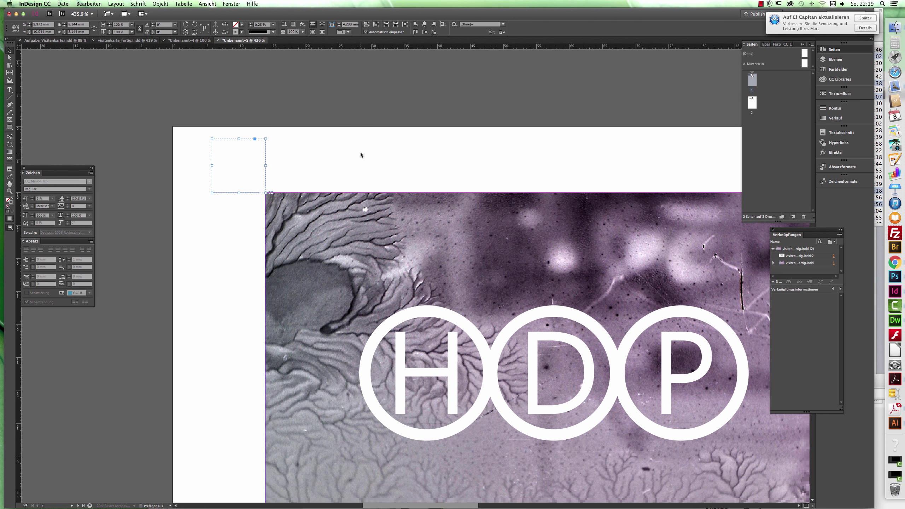
Set up a step-and-repeat duplication of the crop mark group with a 55 mm vertical and 85 mm horizontal offset
scroll(292, 147, down, 4)
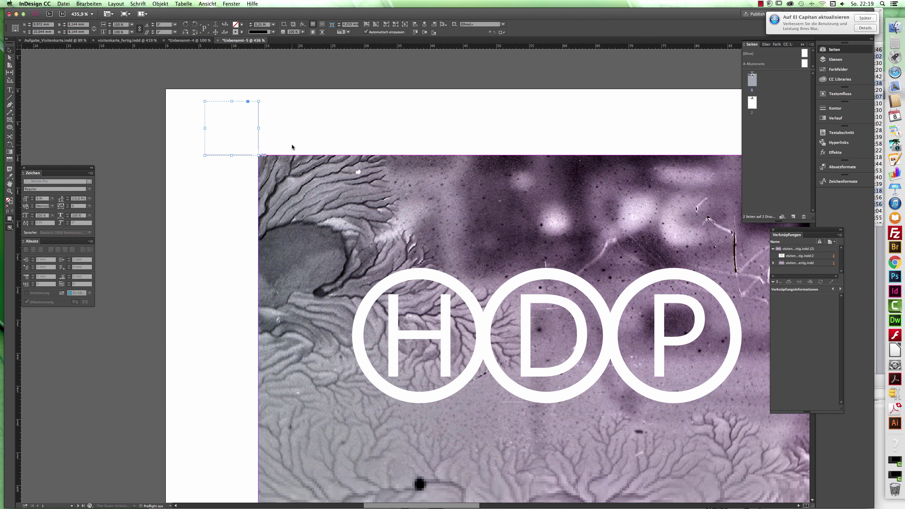
click(280, 146)
key(super+a)
key(super+minus)
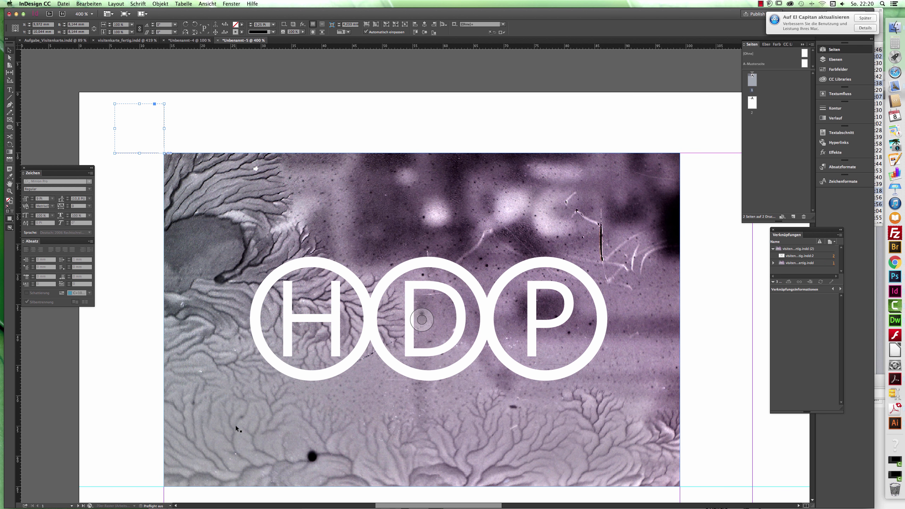
scroll(235, 426, down, 1)
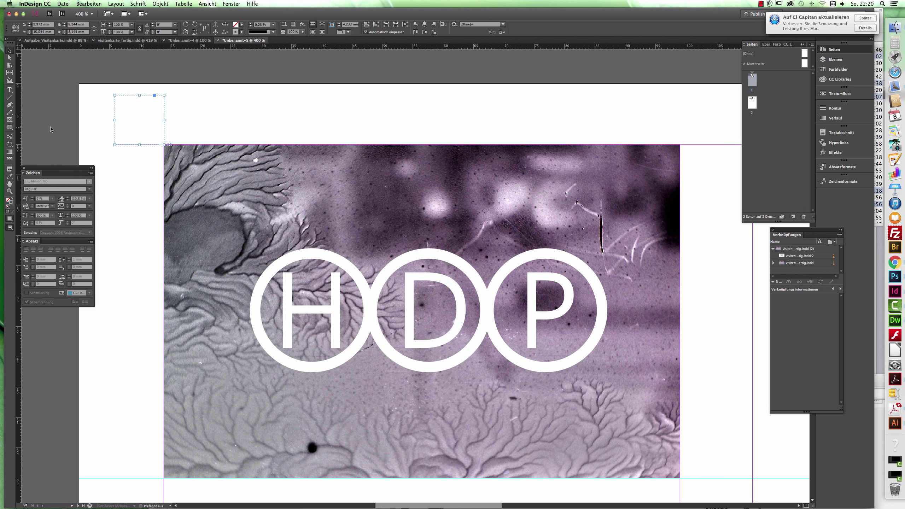
click(89, 4)
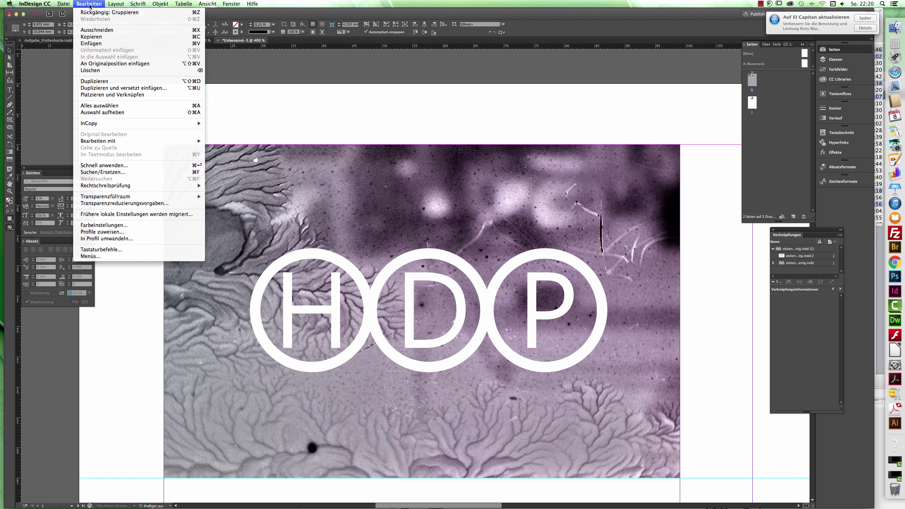
click(131, 91)
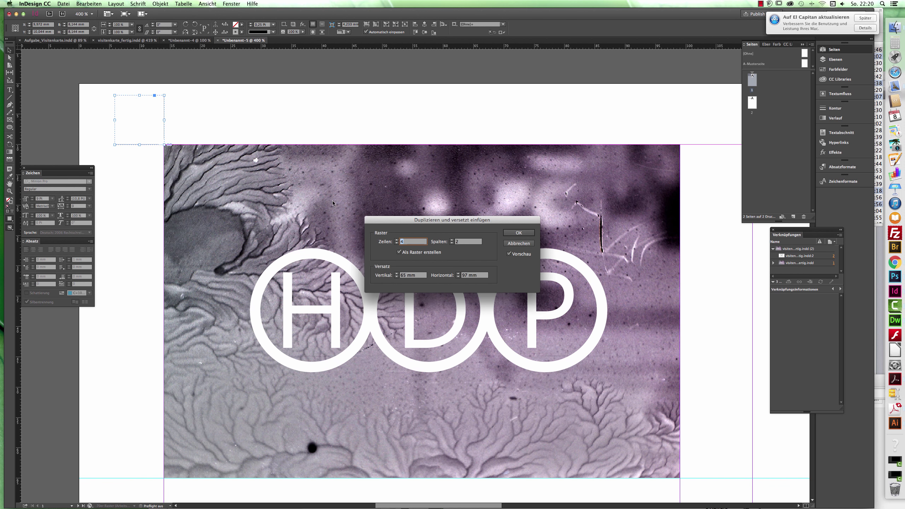
click(418, 278)
text(55 mm)
key(Tab)
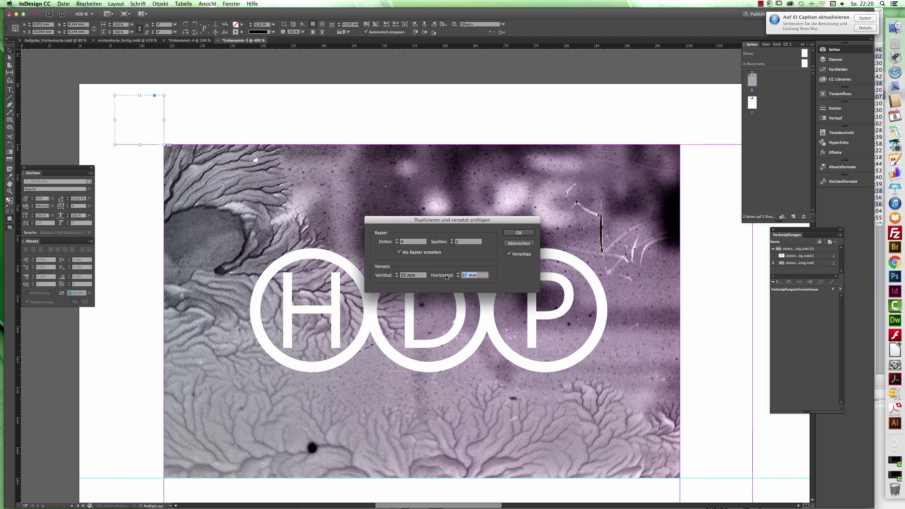
text(85)
Set the duplication grid to two rows and two columns and create the crop mark copies
click(472, 242)
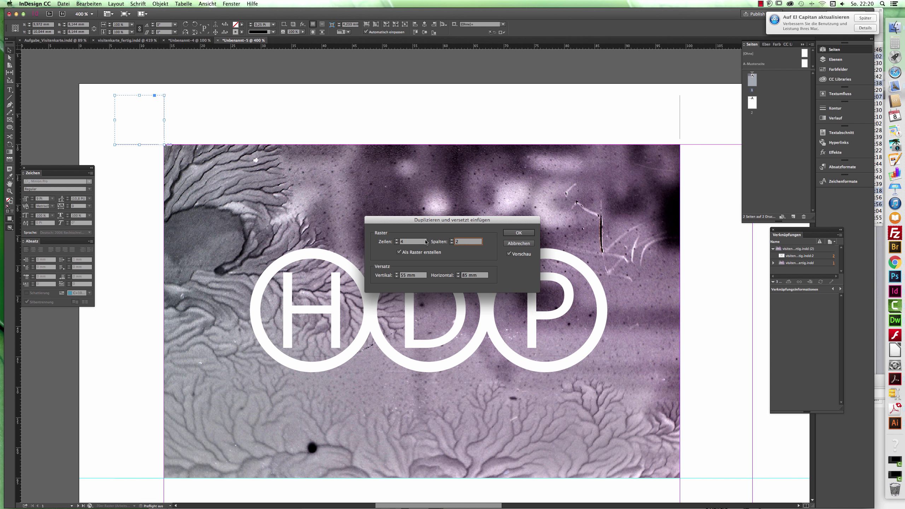
click(397, 244)
click(396, 243)
click(519, 233)
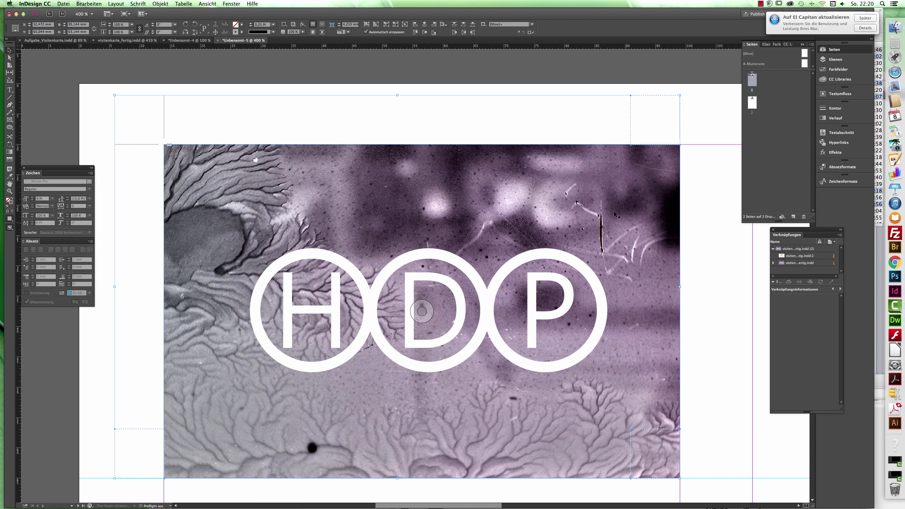
Check the position and orientation of the duplicated crop mark groups at the card's corners
click(705, 192)
click(680, 121)
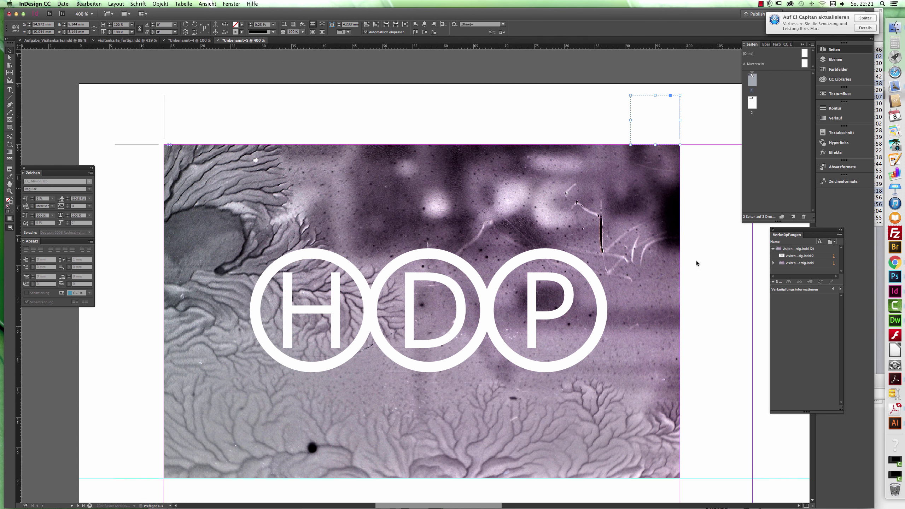
click(679, 479)
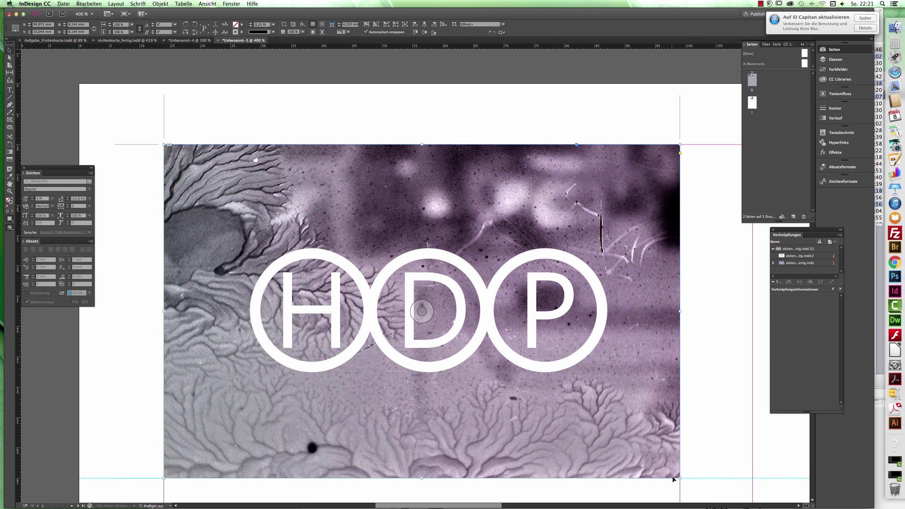
scroll(684, 473, down, 7)
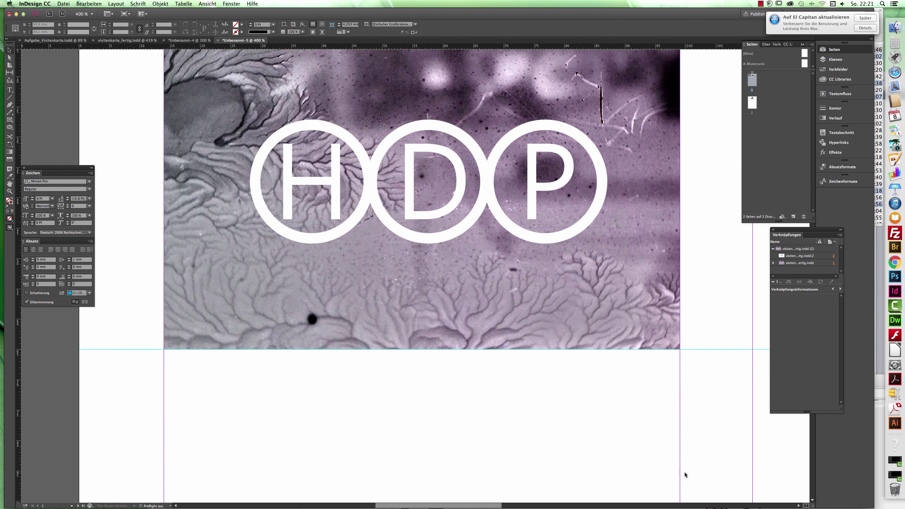
scroll(684, 472, up, 5)
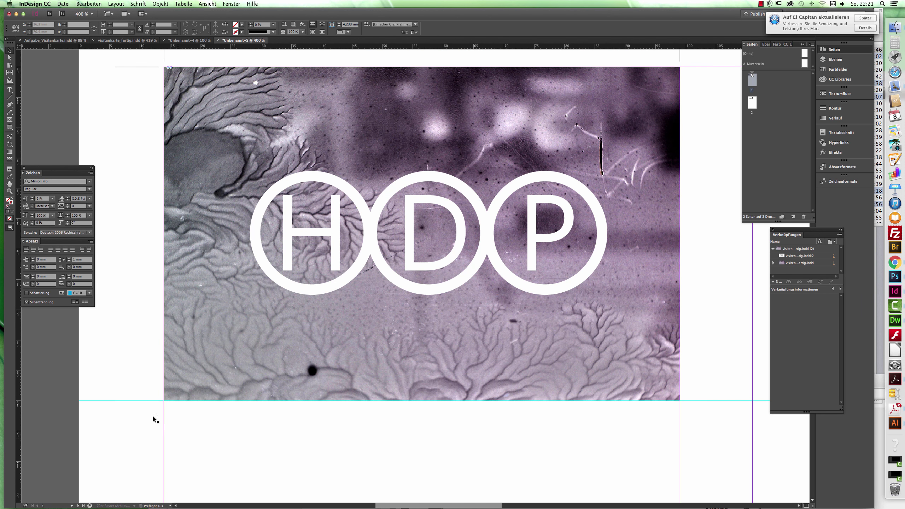
click(147, 401)
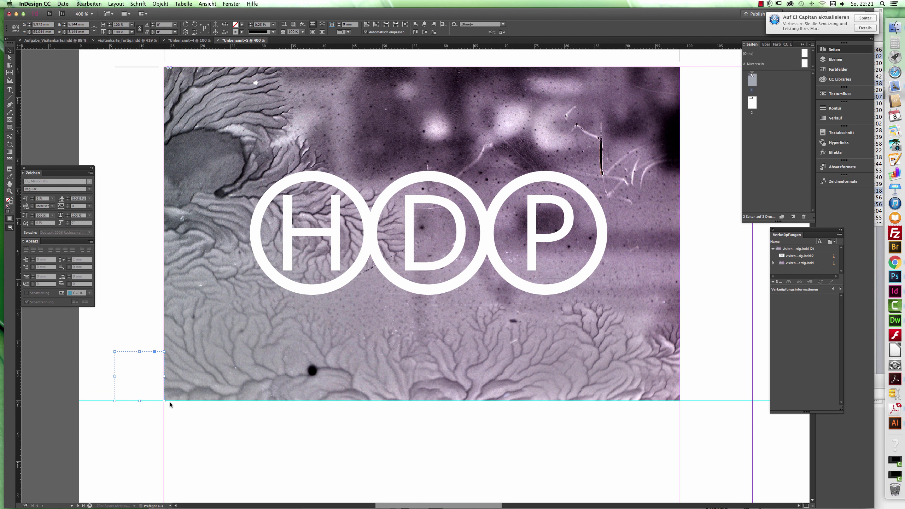
click(665, 359)
scroll(292, 204, up, 5)
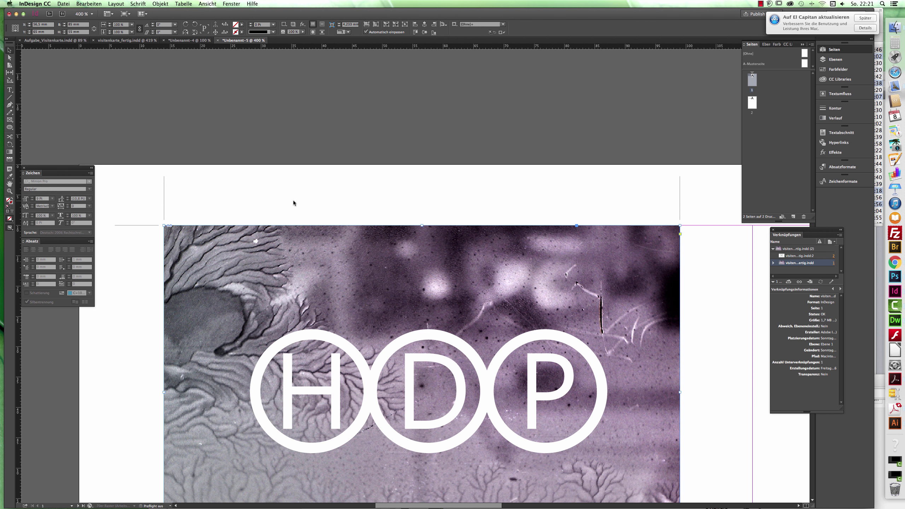
Rotate the crop mark group at the card's upper-right corner 90° clockwise around its lower-right reference point
click(680, 192)
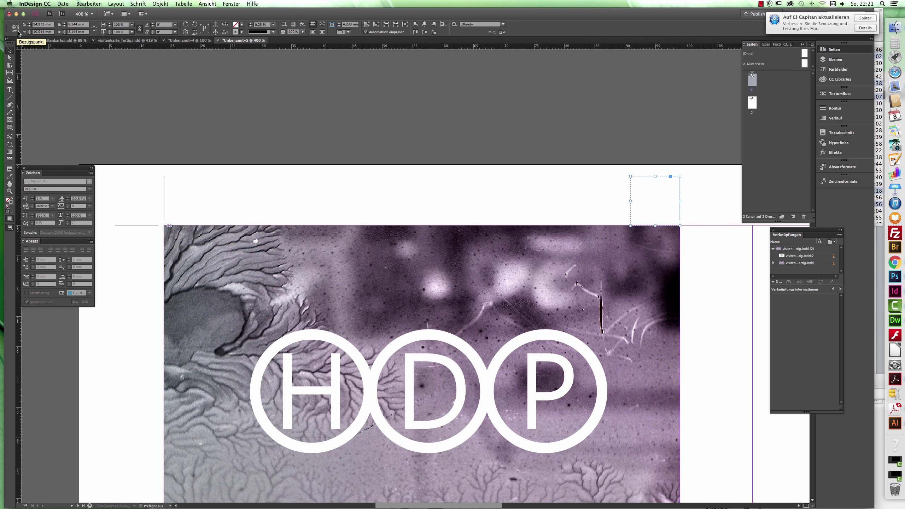
click(17, 31)
click(186, 24)
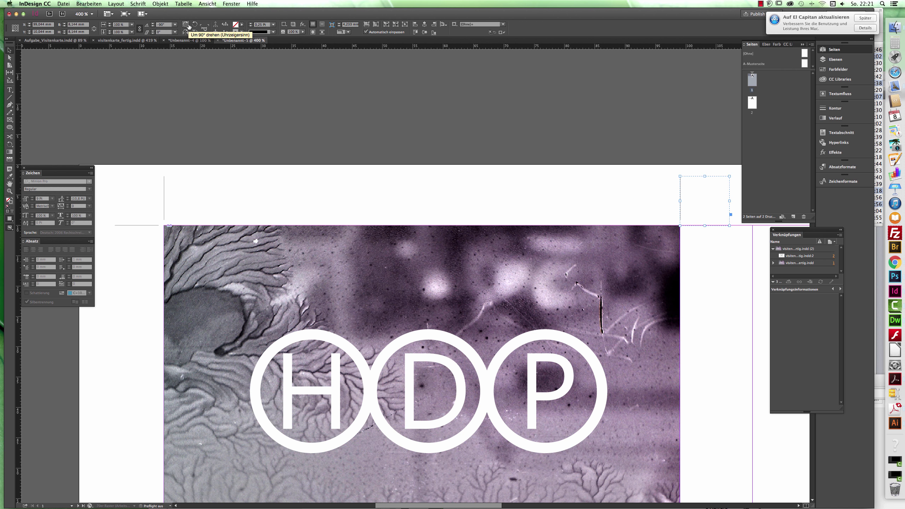
click(415, 181)
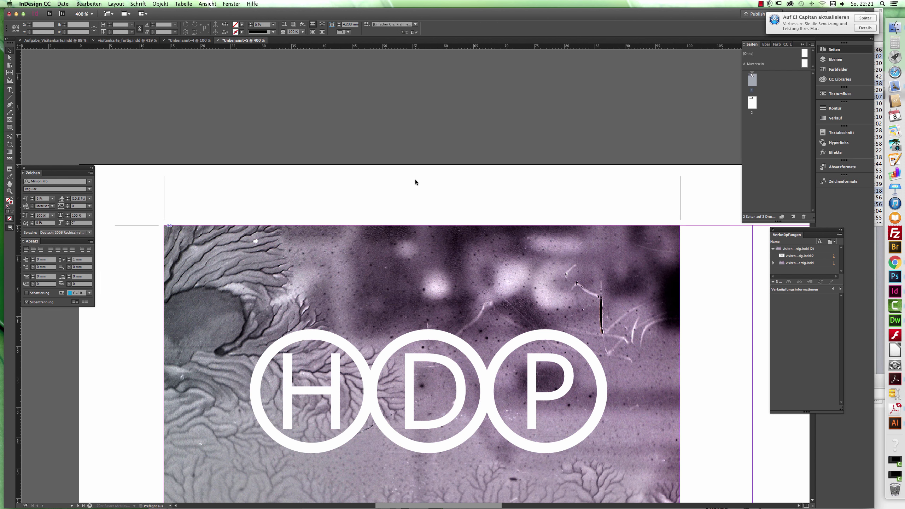
Move the horizontal guide on the card's lower edge down so it no longer covers the crop marks
scroll(409, 178, down, 5)
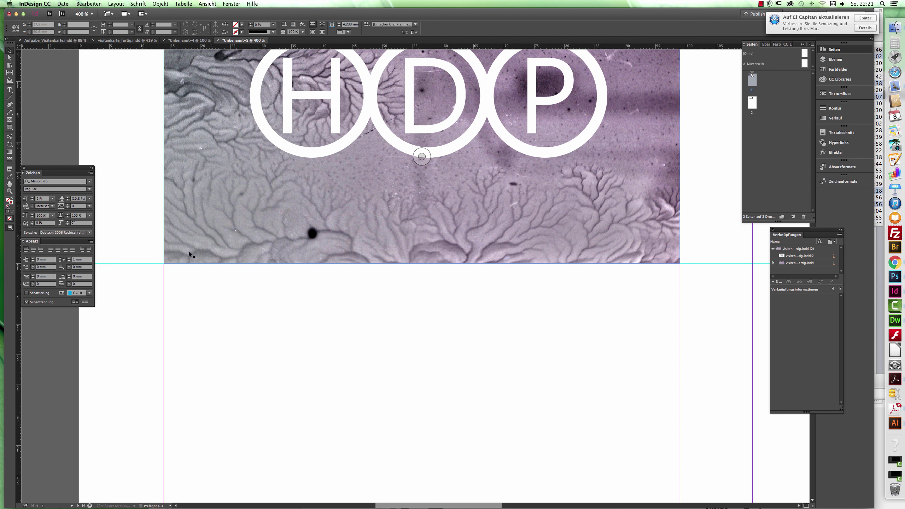
click(155, 263)
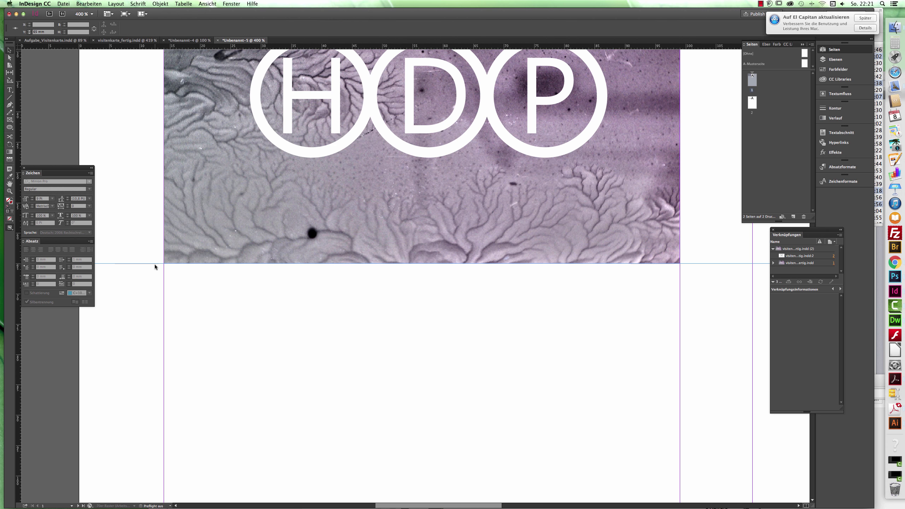
click(154, 264)
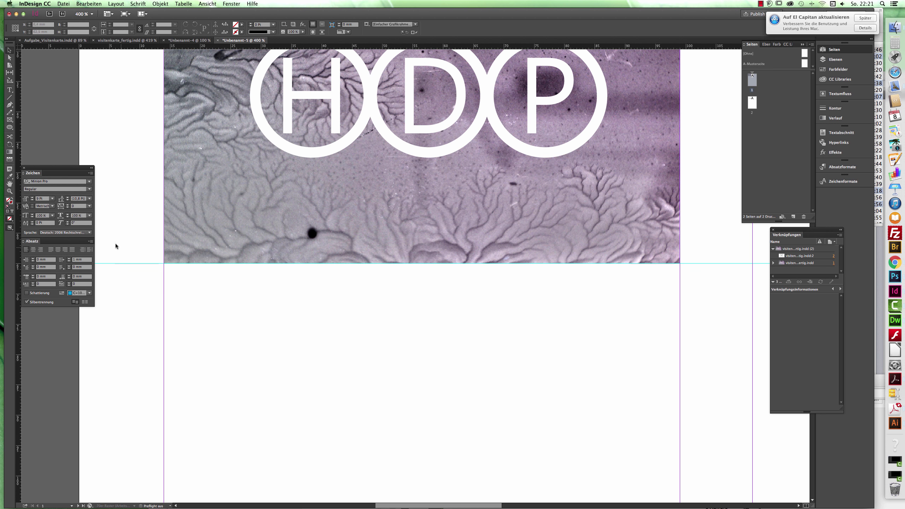
click(117, 263)
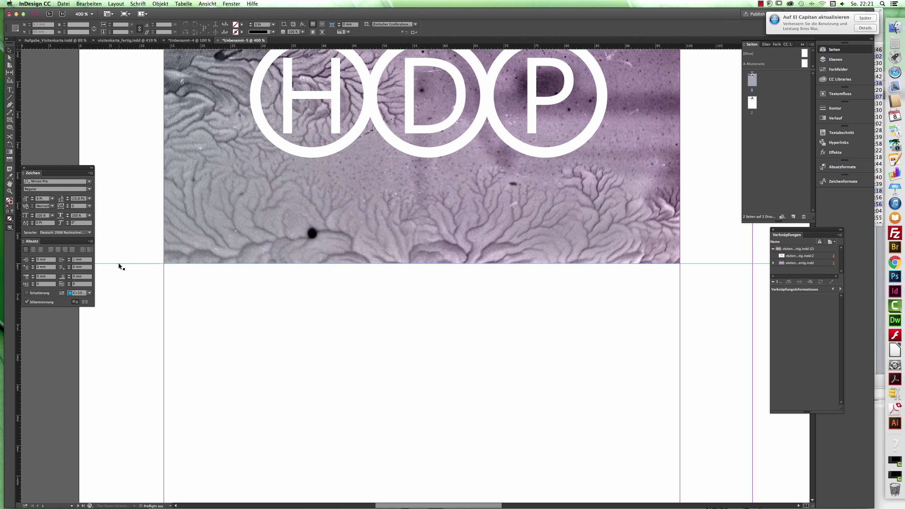
key(shift+Down)
key(shift+Down)
Rotate the crop mark group at the card's lower-left corner 90° counterclockwise around the corner
click(142, 263)
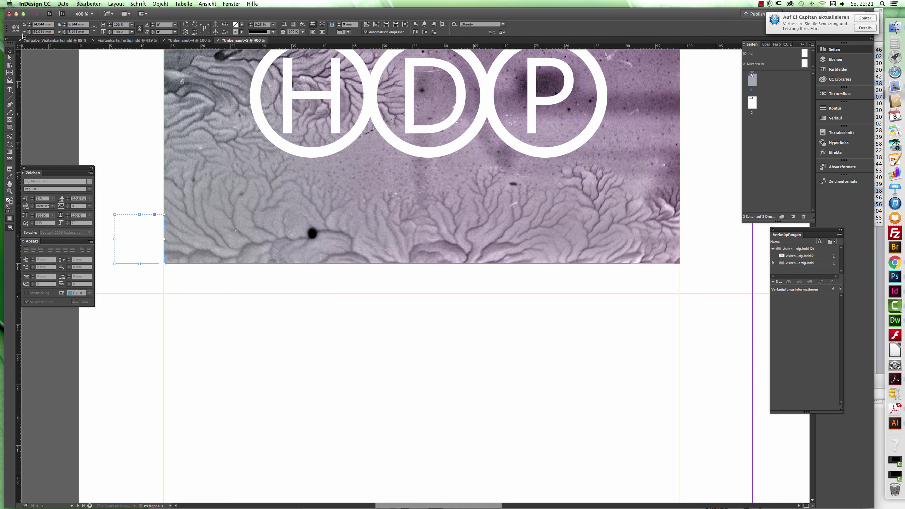
click(195, 26)
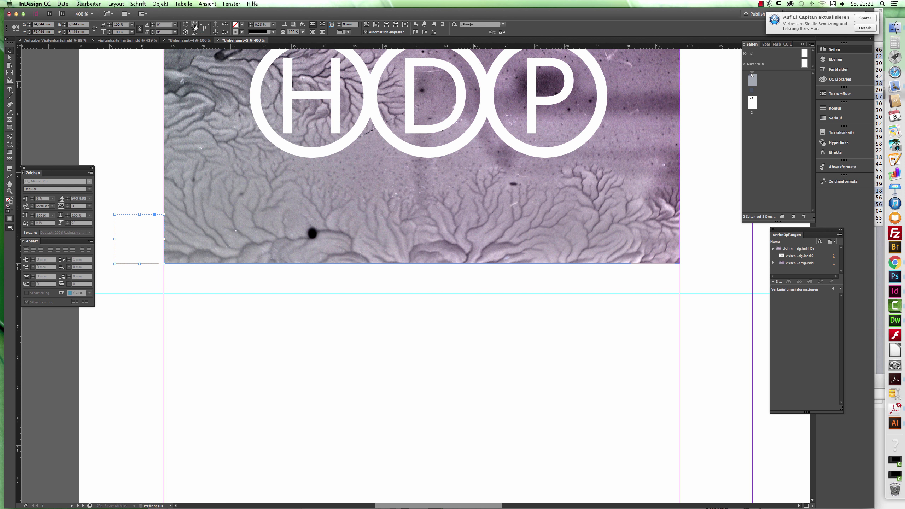
click(187, 285)
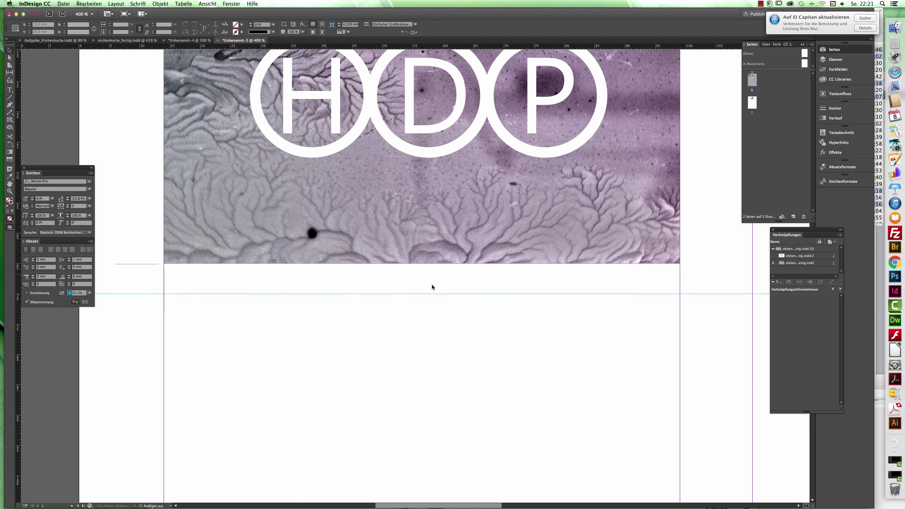
Rotate the crop mark group at the card's lower-right corner by 180° so it points outward
click(657, 264)
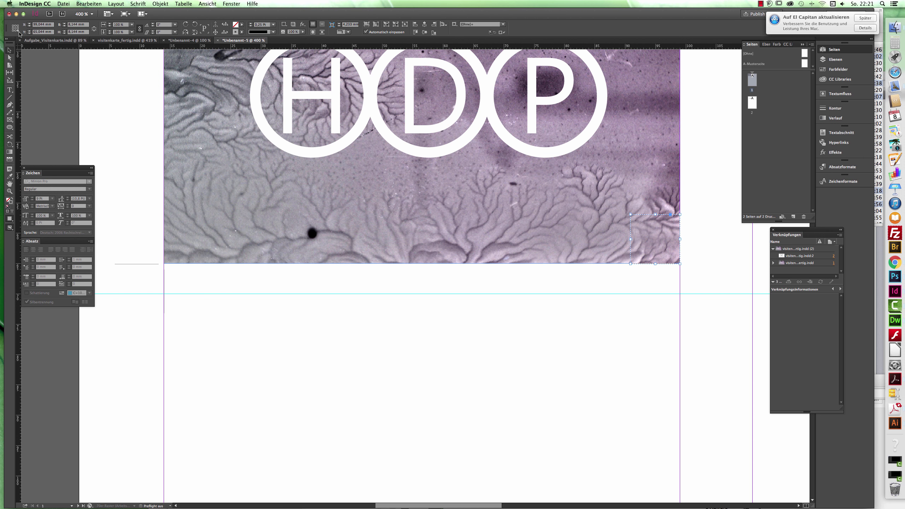
click(195, 26)
click(194, 26)
click(109, 132)
Select the crop marks at all four corners of the card and combine them into one group
scroll(109, 132, up, 4)
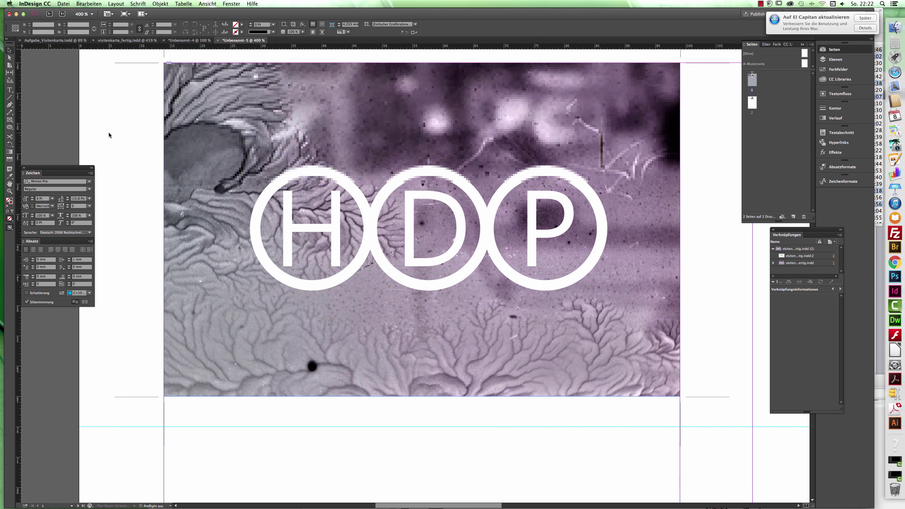
click(141, 66)
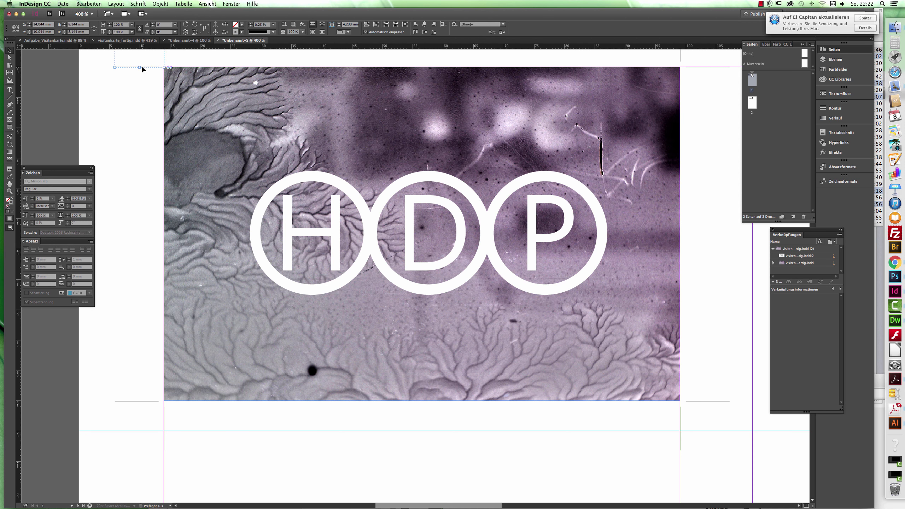
shift+click(680, 59)
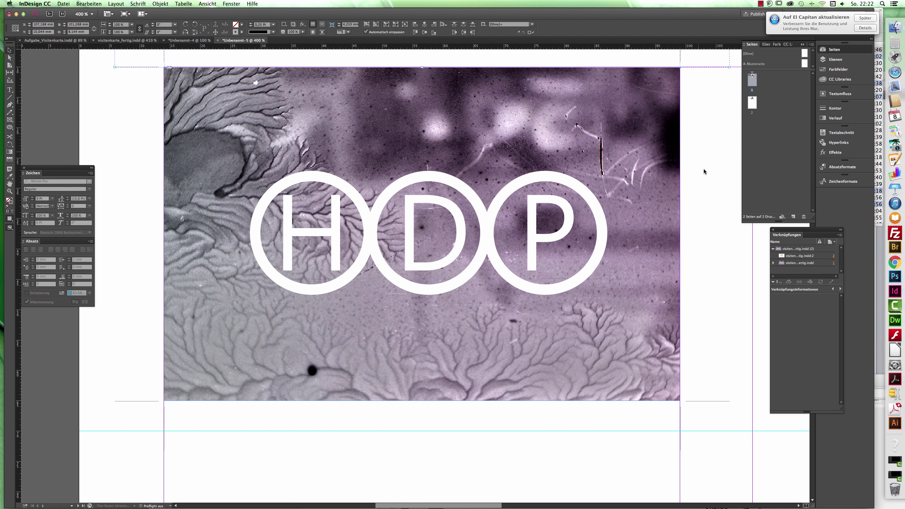
shift+click(709, 401)
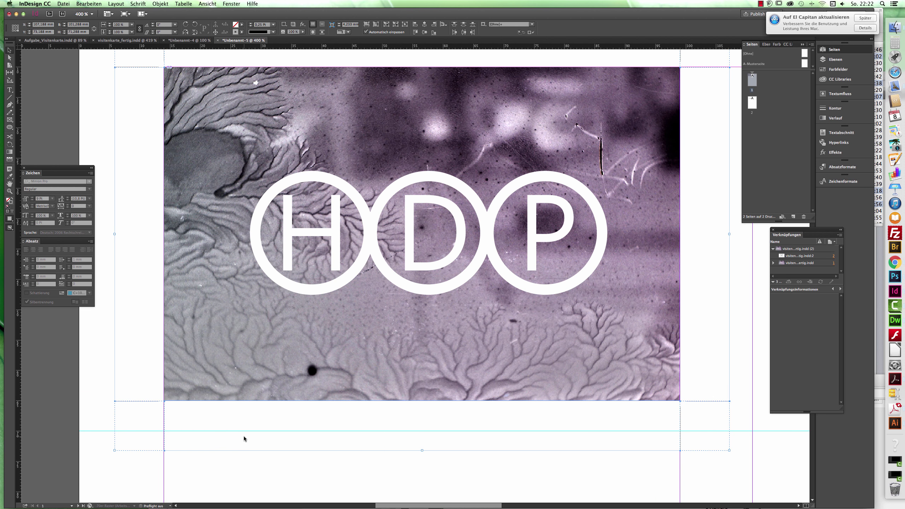
key(super+g)
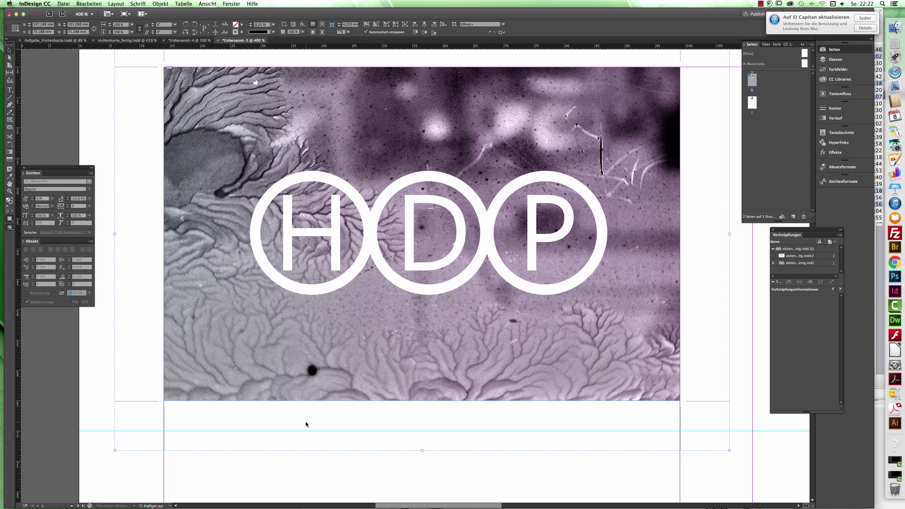
click(310, 464)
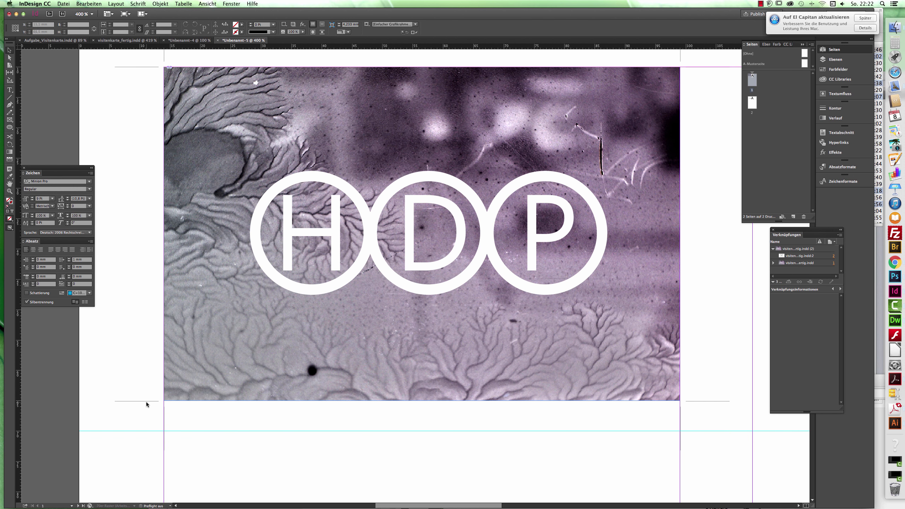
click(146, 401)
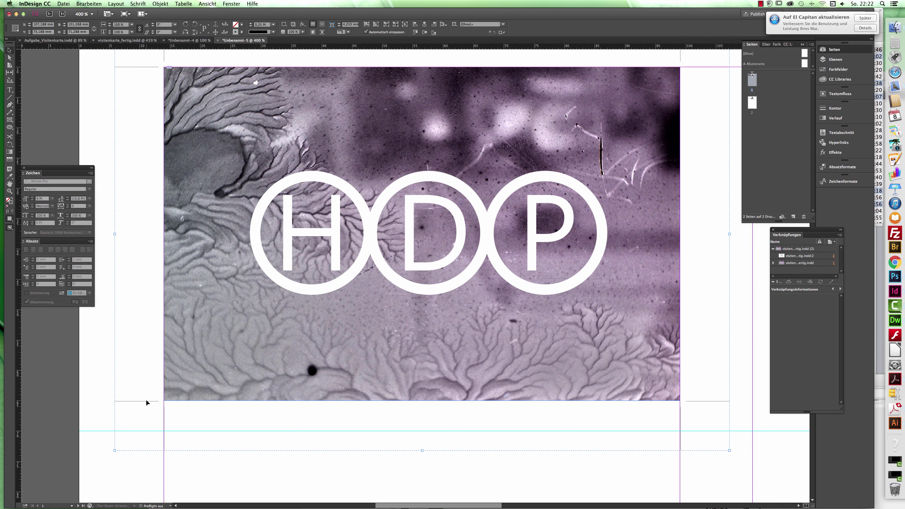
Delete the horizontal guide below the card
click(100, 403)
click(109, 430)
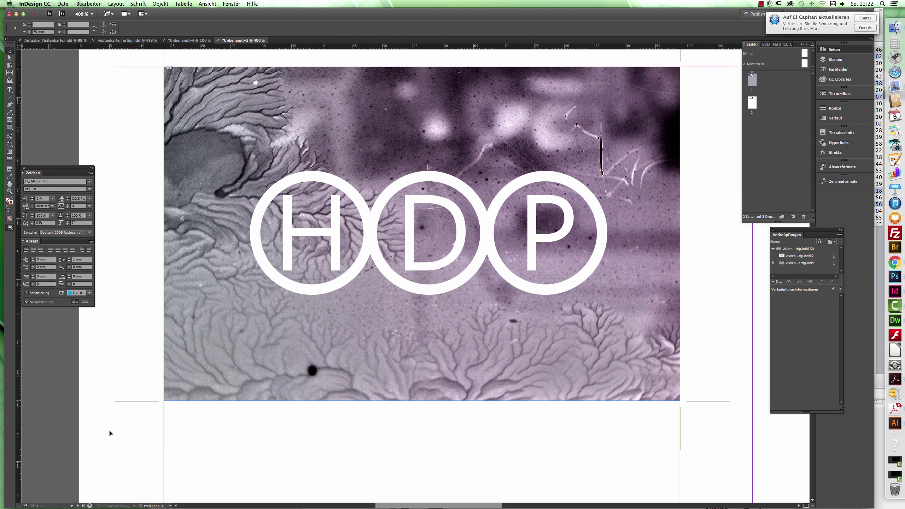
click(123, 429)
Group the front card artwork on page 1 together with its four corner crop marks
scroll(174, 357, up, 4)
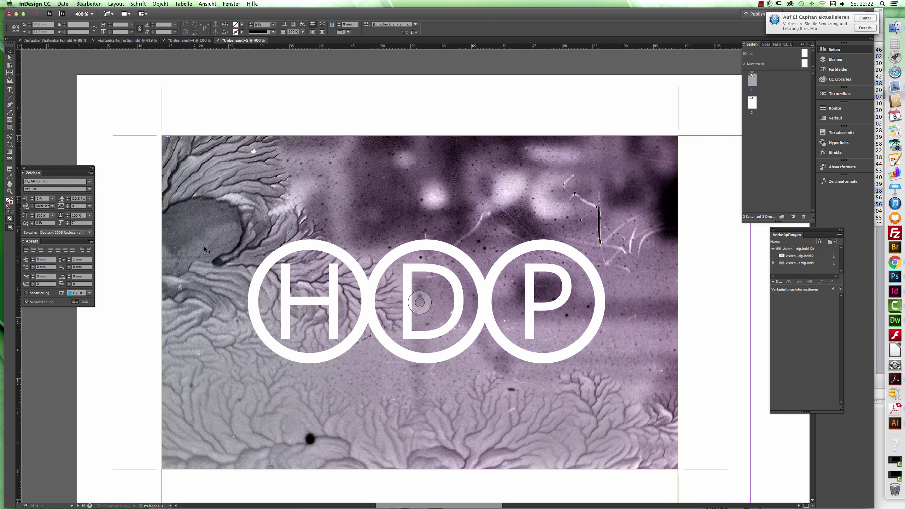
click(223, 208)
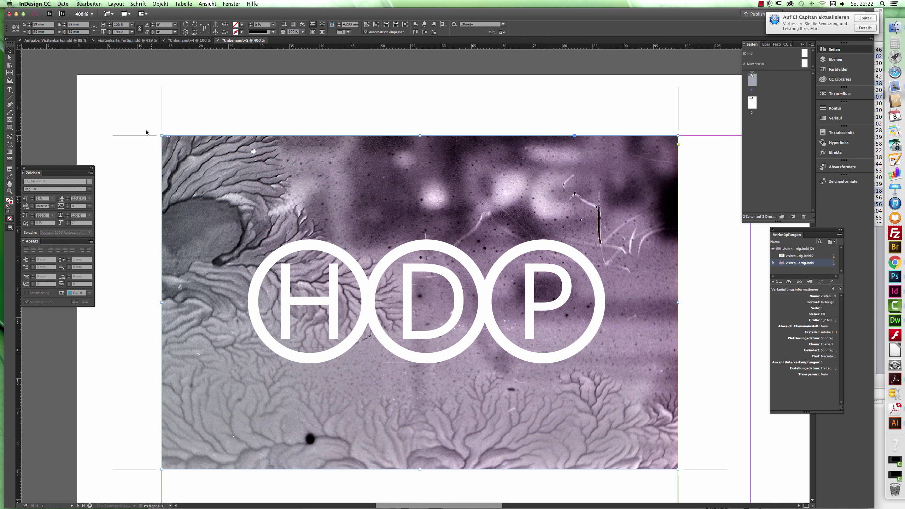
click(162, 128)
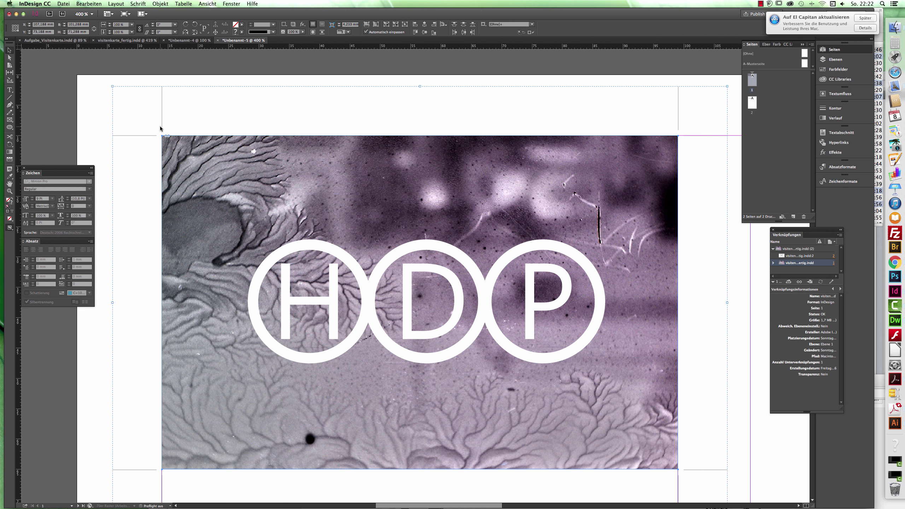
click(231, 166)
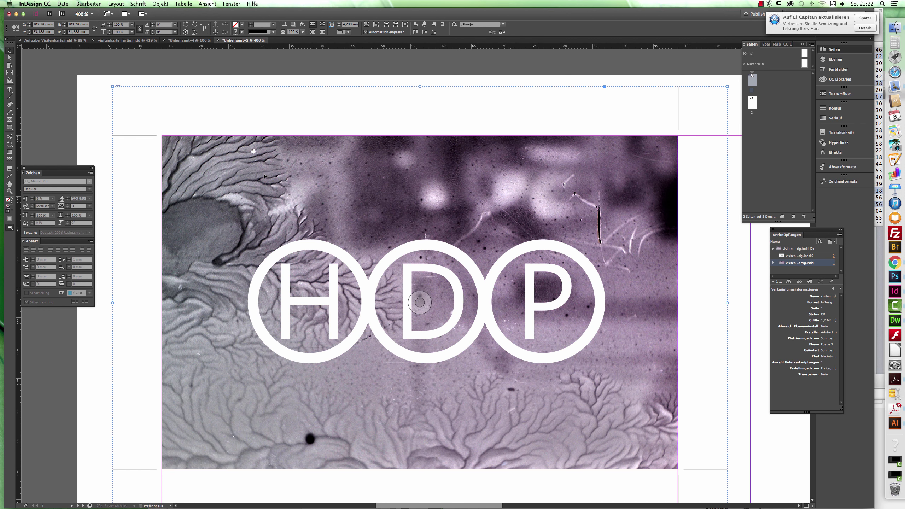
scroll(263, 175, down, 1)
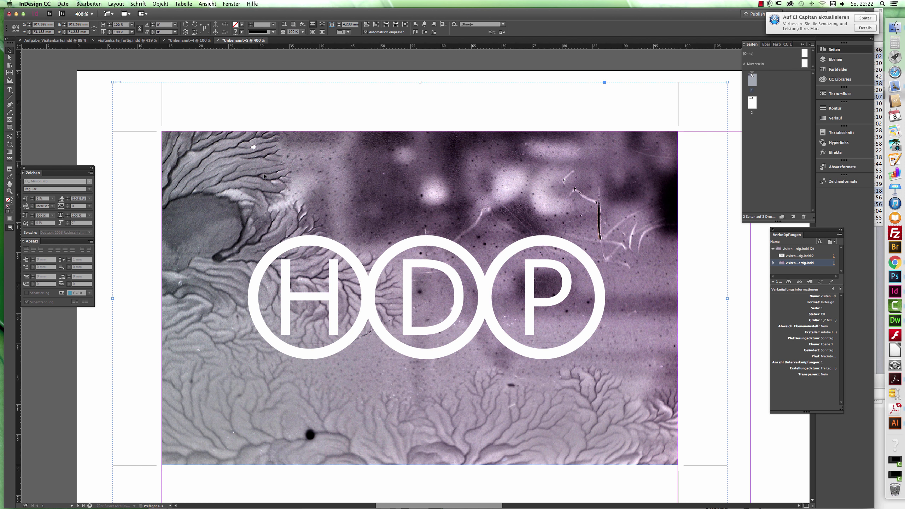
Ungroup the front card artwork from its crop marks
key(super+minus)
key(super+minus)
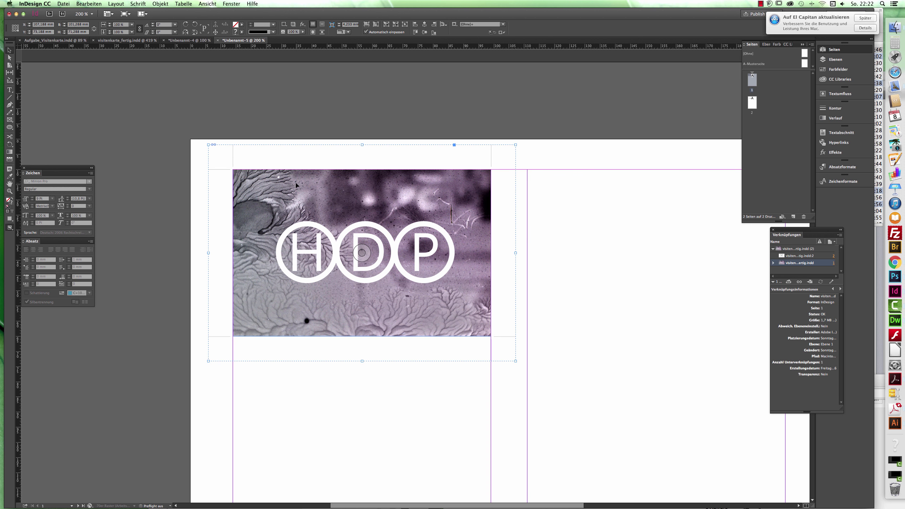
click(233, 156)
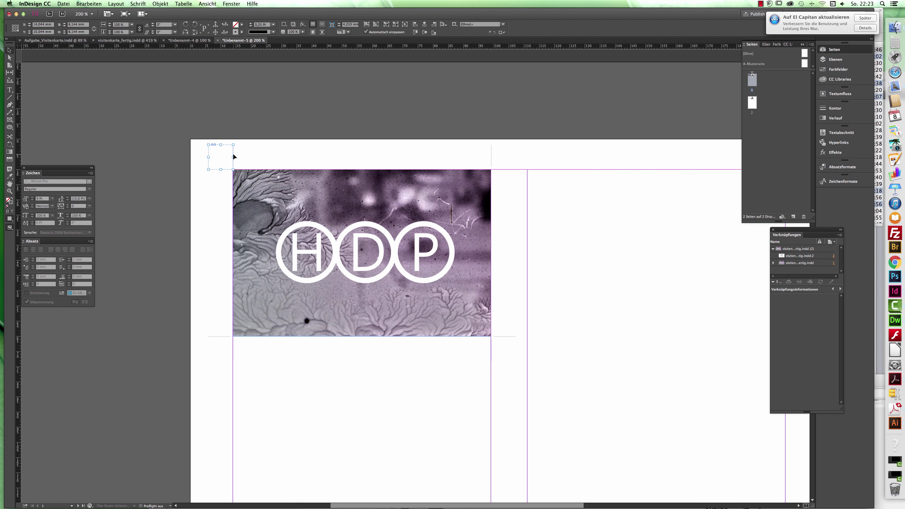
click(238, 156)
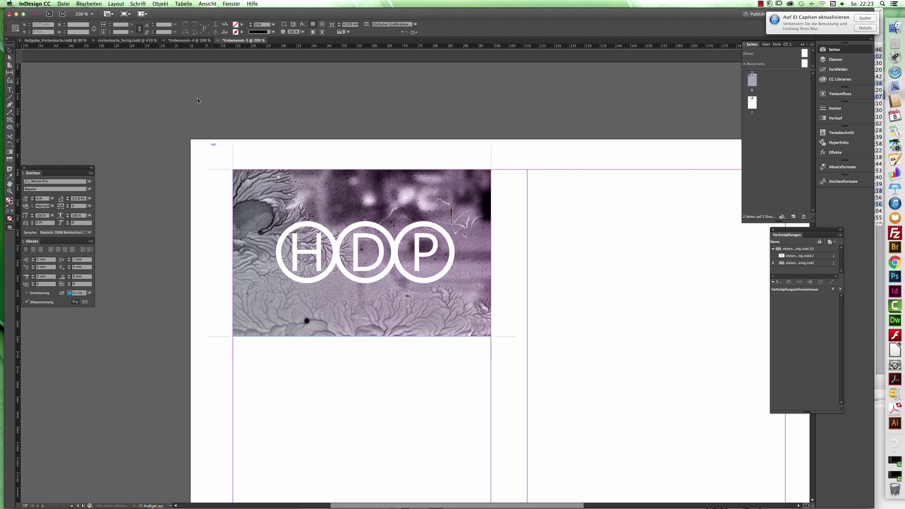
click(251, 173)
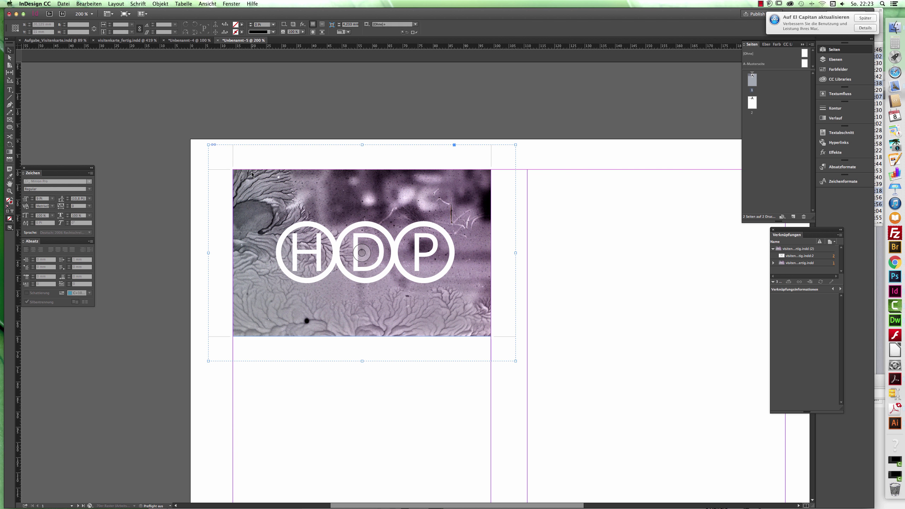
click(160, 4)
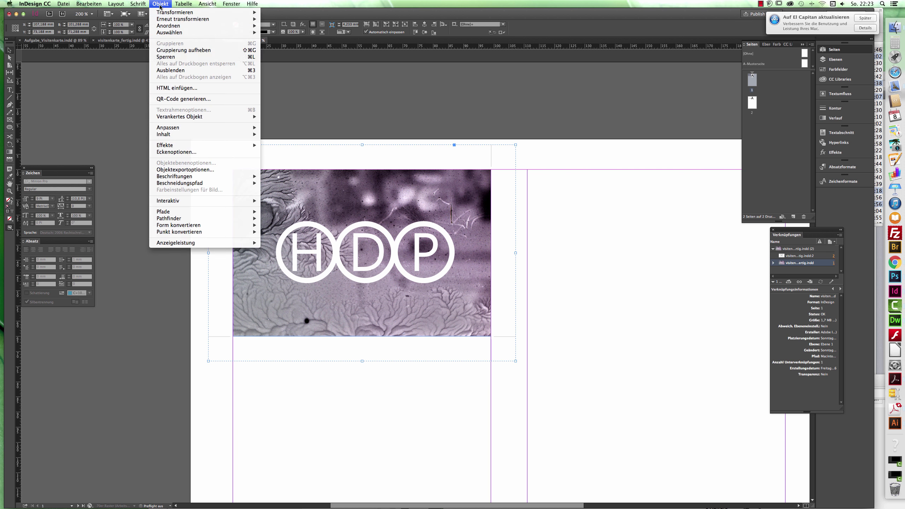
click(180, 50)
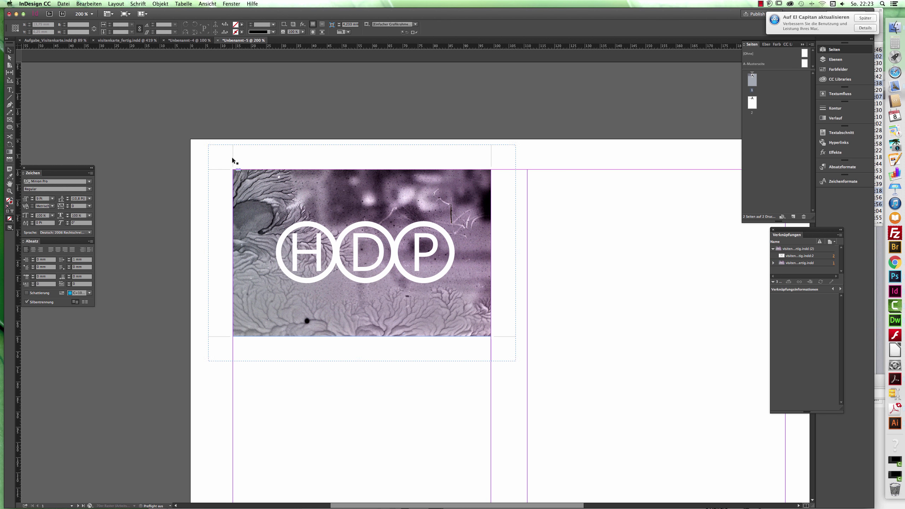
Copy the crop mark group from page 1 and paste it at its original position around the card back on page 2
click(232, 159)
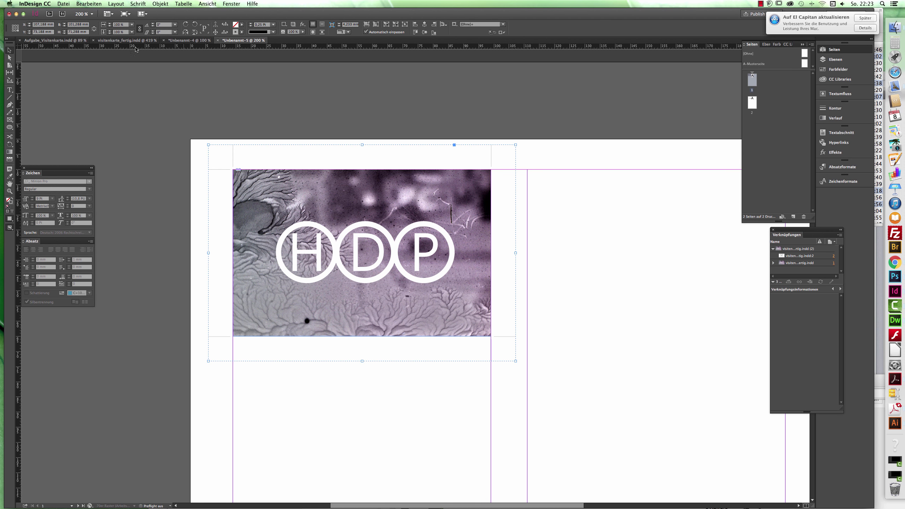
click(88, 4)
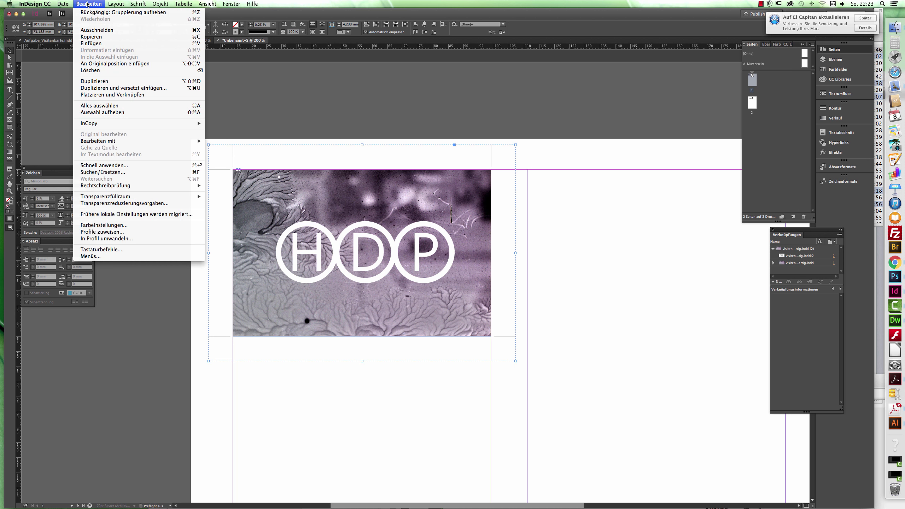
click(96, 37)
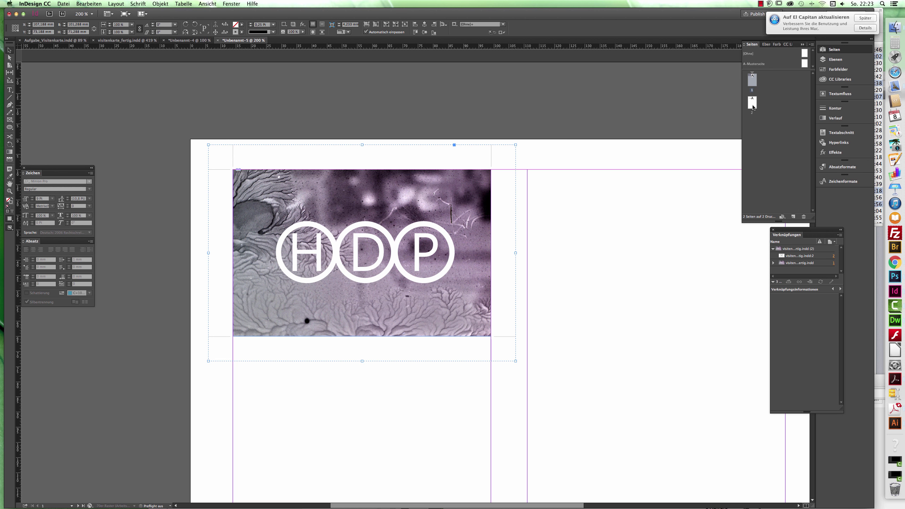
double_click(752, 102)
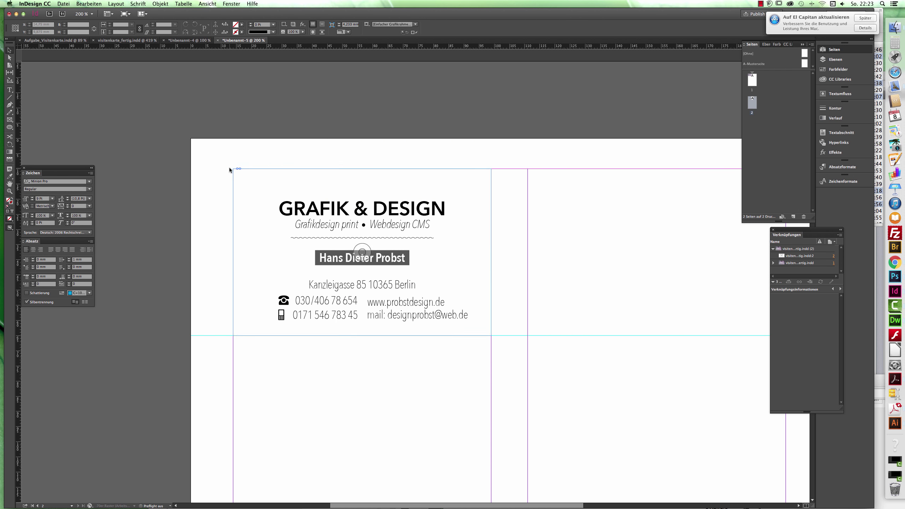
click(229, 166)
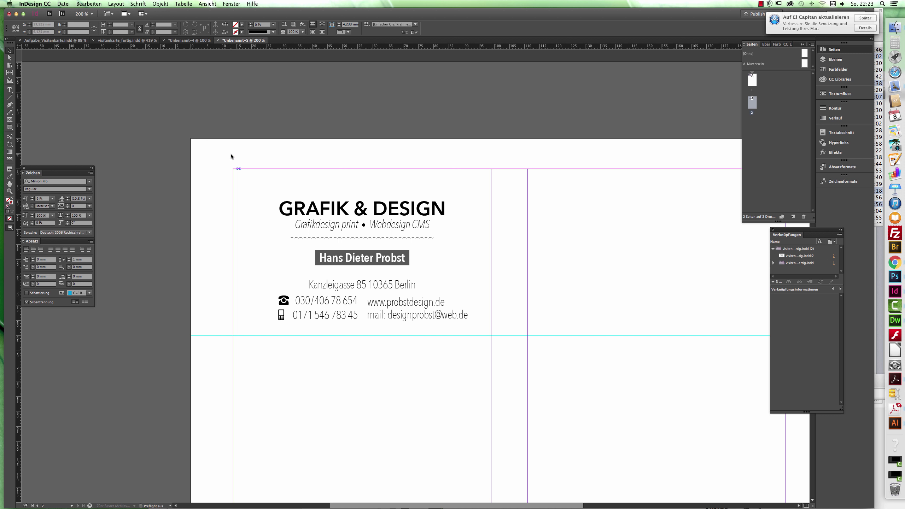
click(85, 5)
click(128, 63)
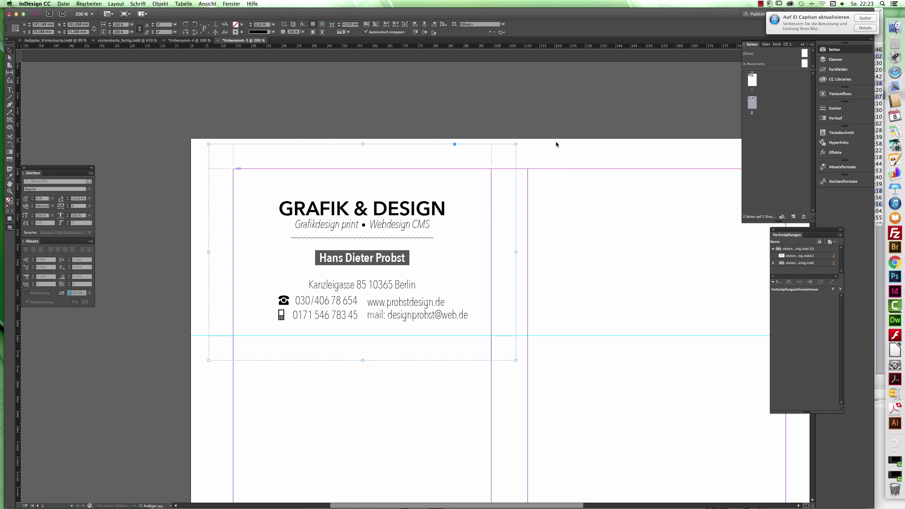
click(556, 164)
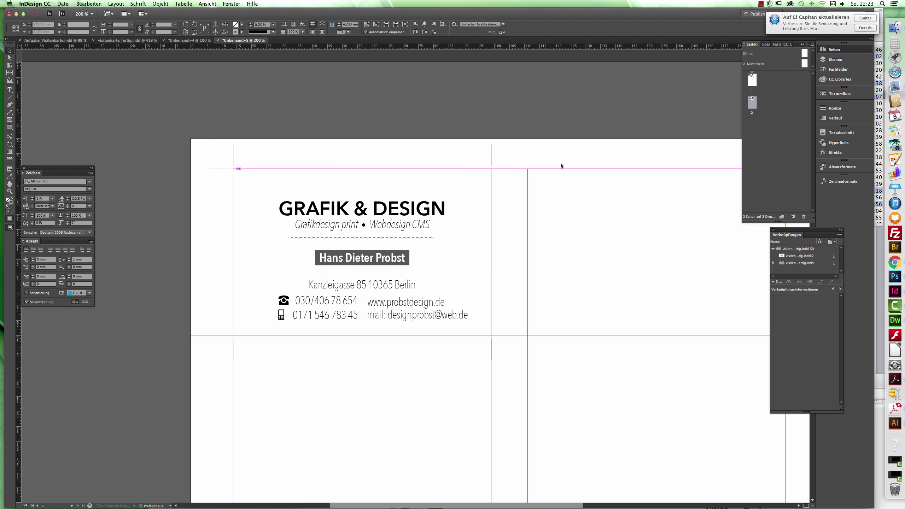
Return to page 1 and group the front card artwork with its crop marks
double_click(752, 82)
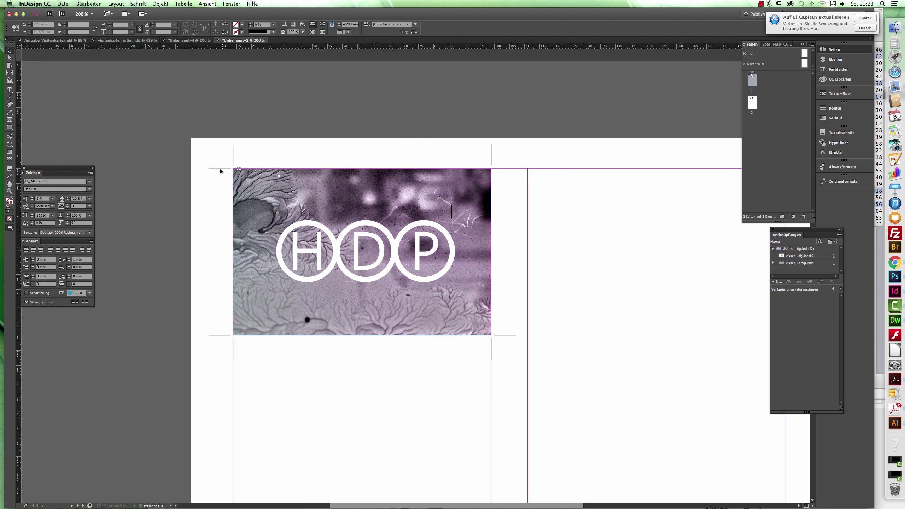
click(234, 158)
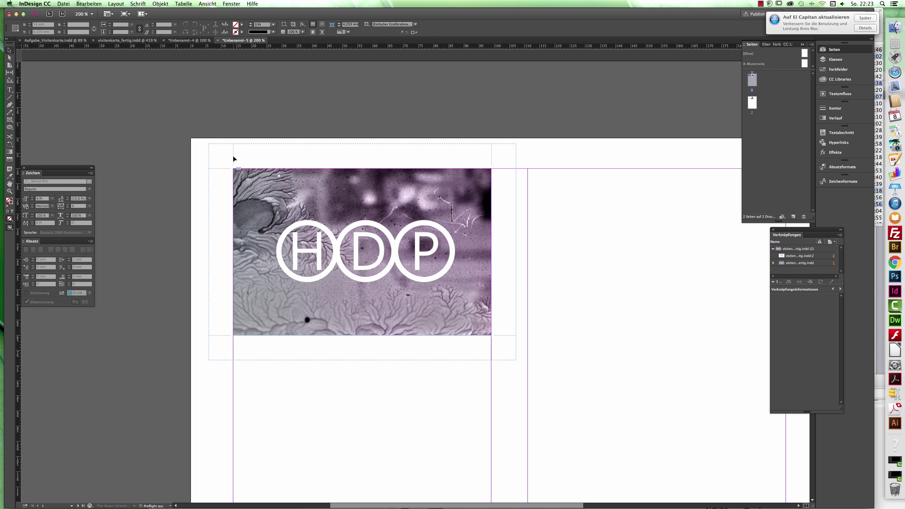
click(256, 192)
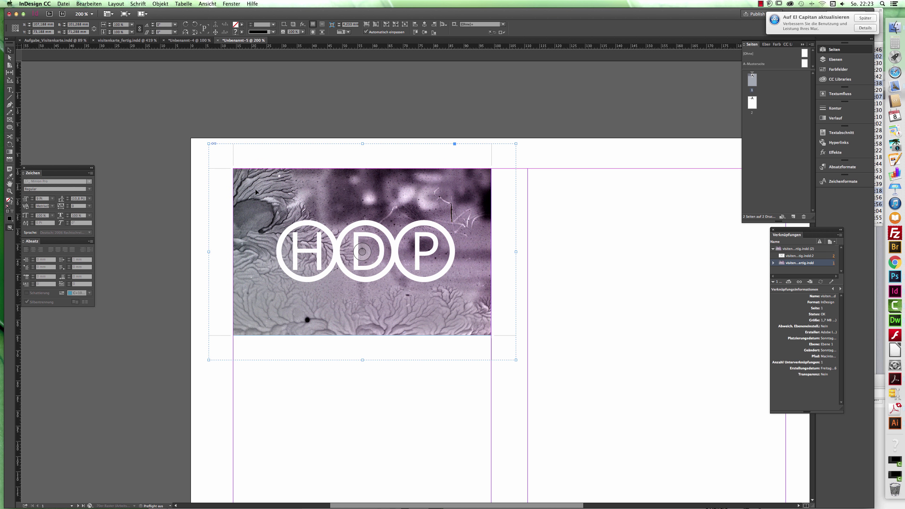
Start a Step and Repeat of the grouped front card as a grid and set the number of rows to 4
scroll(256, 192, down, 1)
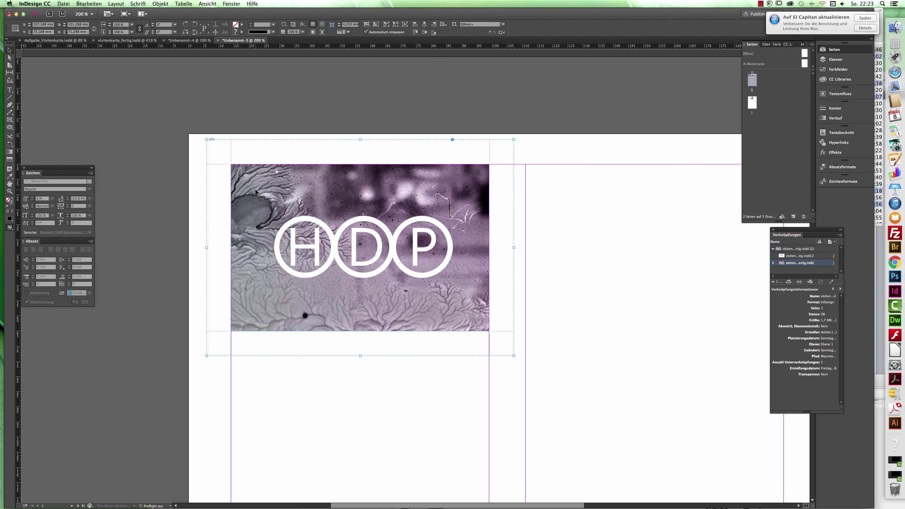
key(super+minus)
key(super+minus)
scroll(255, 192, right, 3)
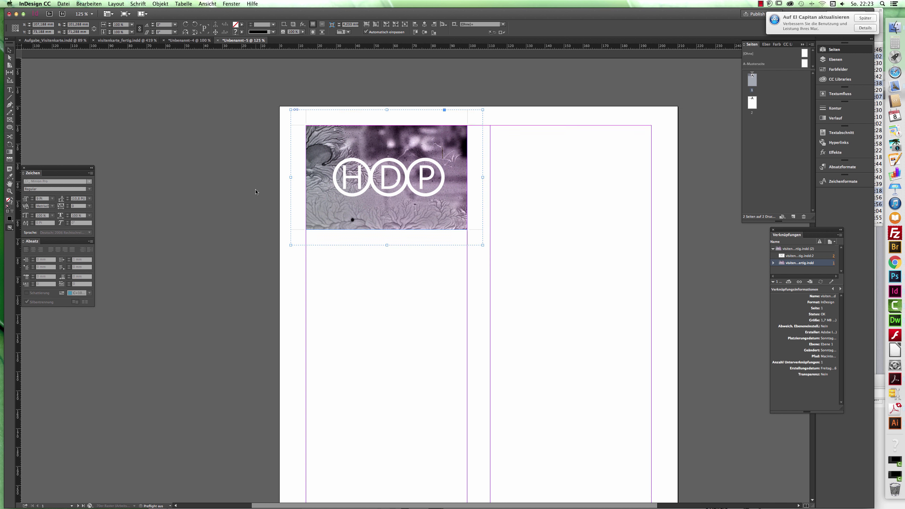
scroll(255, 192, down, 4)
scroll(256, 192, right, 3)
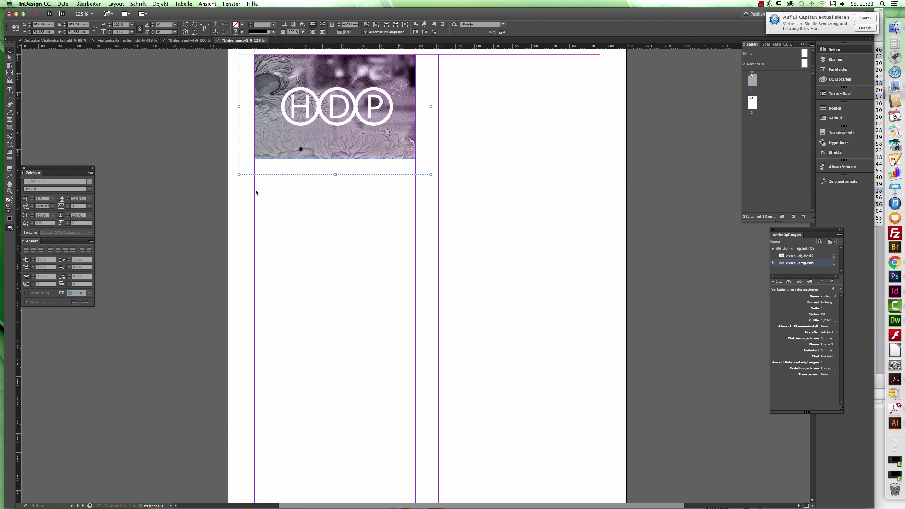
key(super+minus)
scroll(255, 192, down, 2)
scroll(256, 192, right, 2)
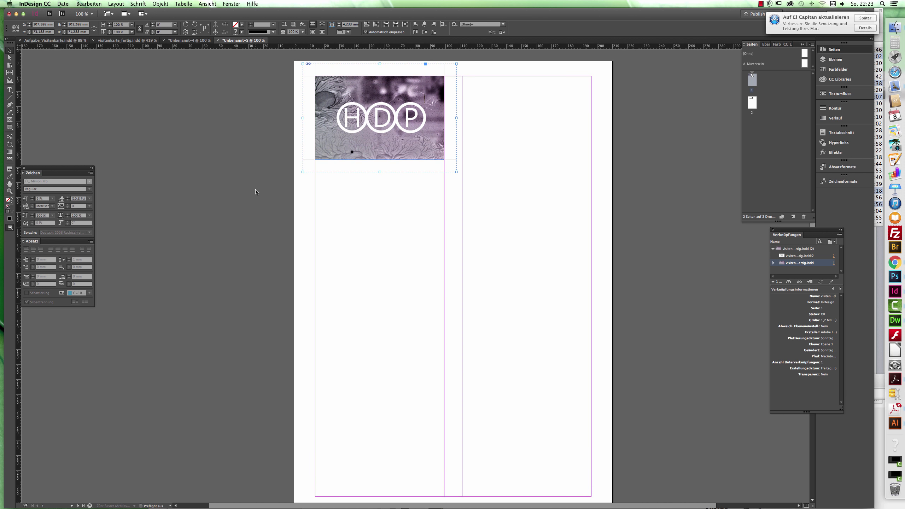
click(88, 4)
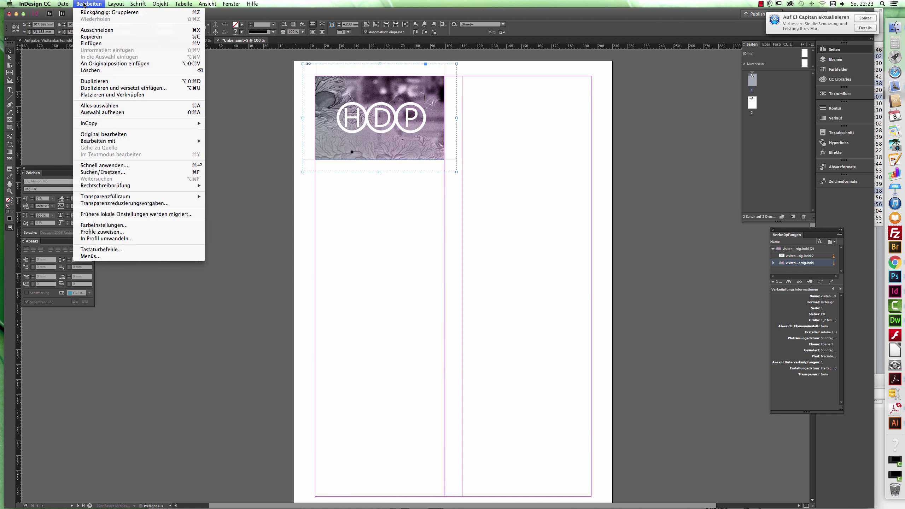
click(107, 88)
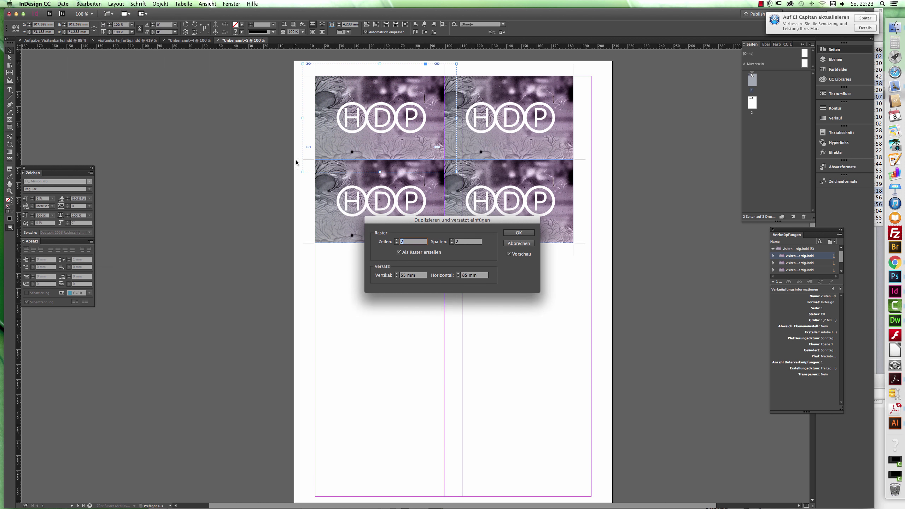
drag(445, 221, 190, 111)
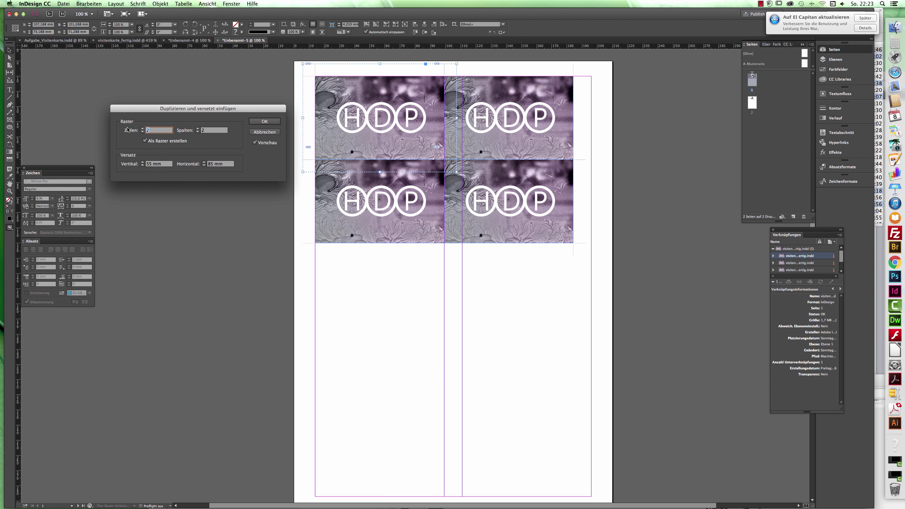
key(Up)
key(Up)
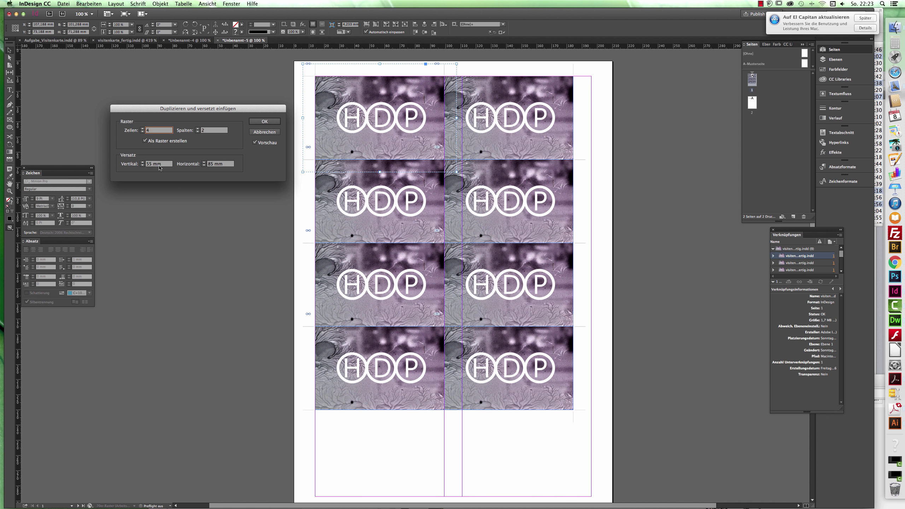
Set the vertical offset between the card copies to 66 mm
drag(166, 164, 126, 162)
key(Up)
key(Up)
key(Up)
key(Up)
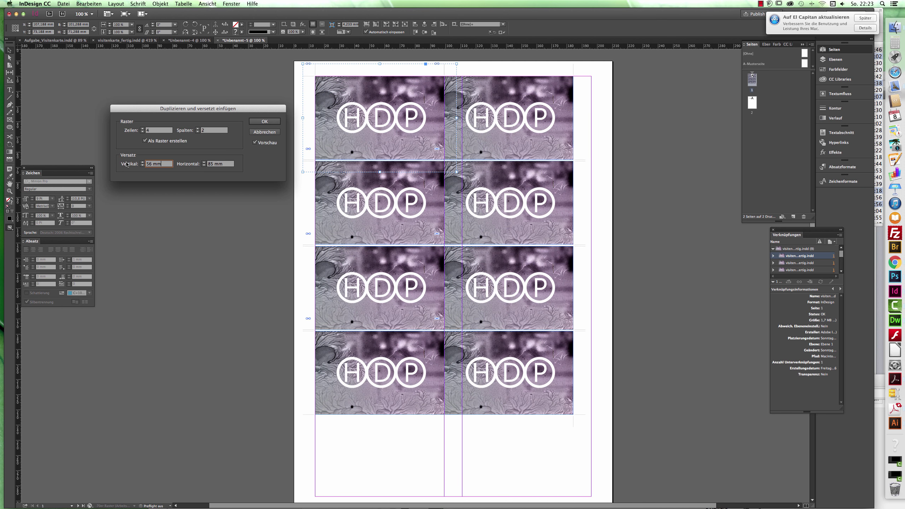
key(Up)
key(Up)
key(Up)
key(Up)
key(Up)
key(Up)
key(Up)
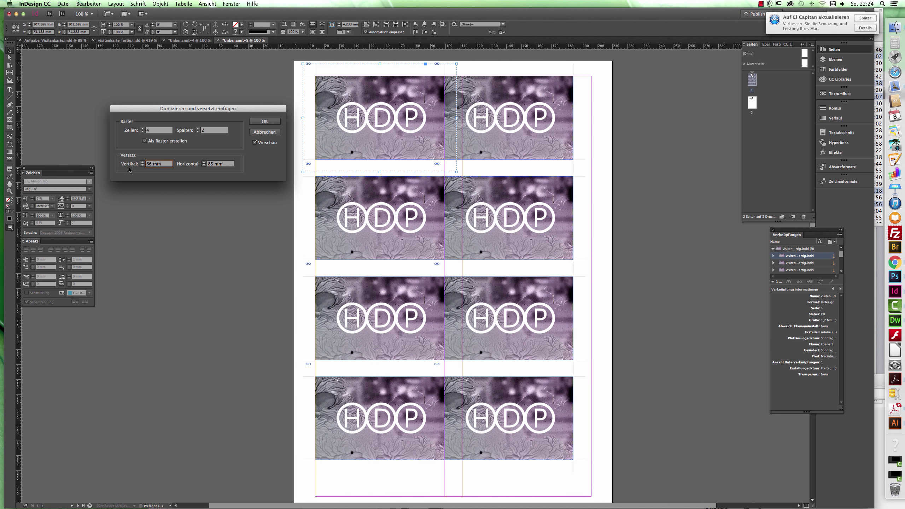
Set the horizontal offset between the card copies to 97 mm, aligning the second column with the page's column guides
click(229, 165)
key(Up)
key(Up)
key(Up)
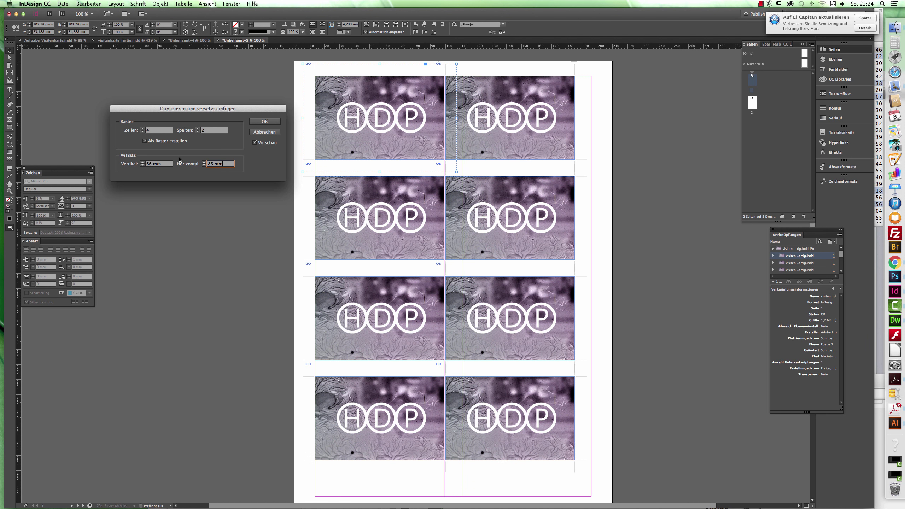
key(Up)
key(Up)
key(Up)
key(Up)
key(Up)
key(Up)
key(Up)
key(Up)
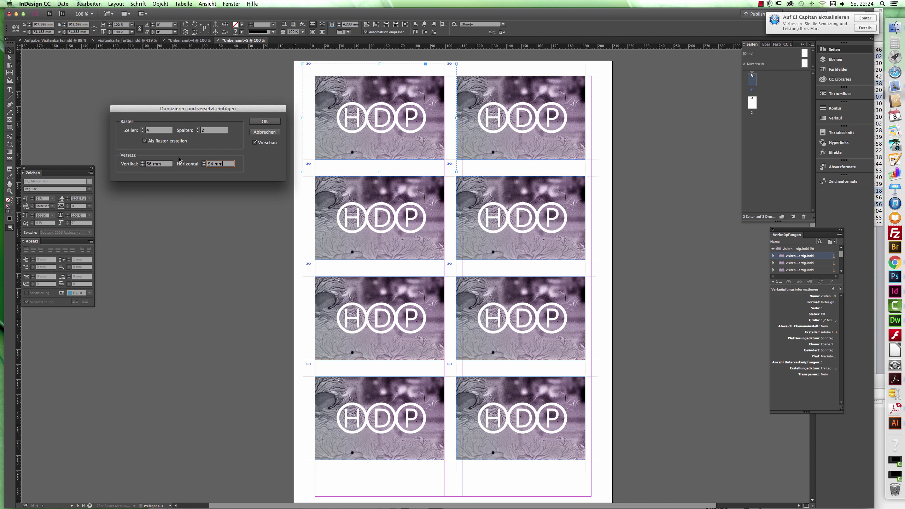
key(Up)
key(Up)
key(Up)
key(Up)
key(Up)
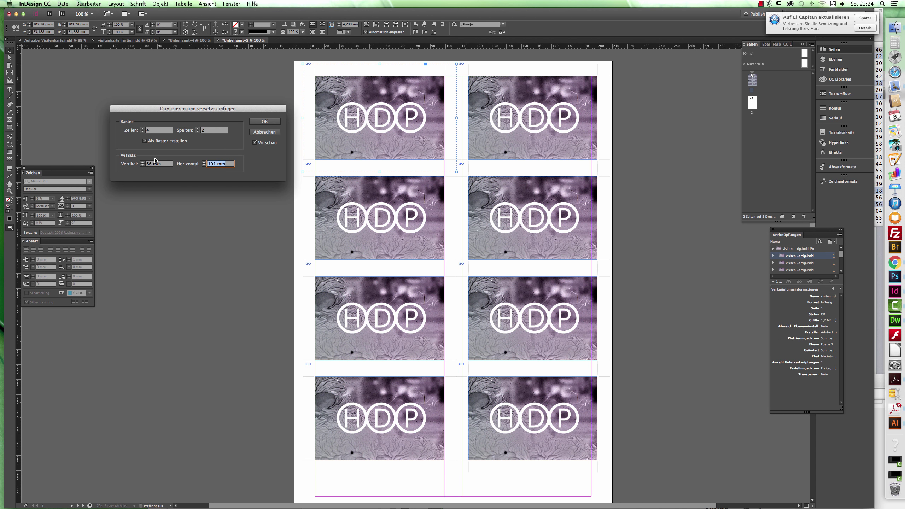
key(Down)
key(Down)
key(Down)
key(Down)
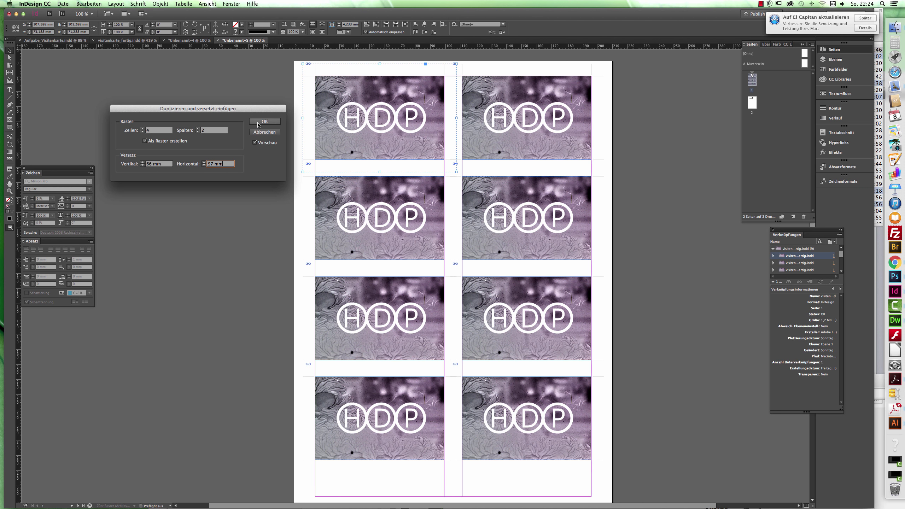
Apply the Step and Repeat of the front card as a grid of 4 rows and 2 columns
click(259, 123)
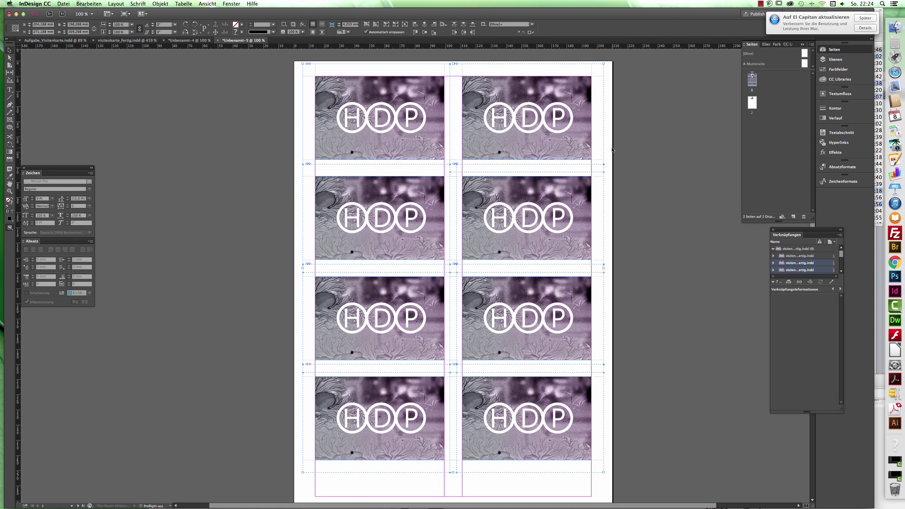
scroll(611, 146, down, 1)
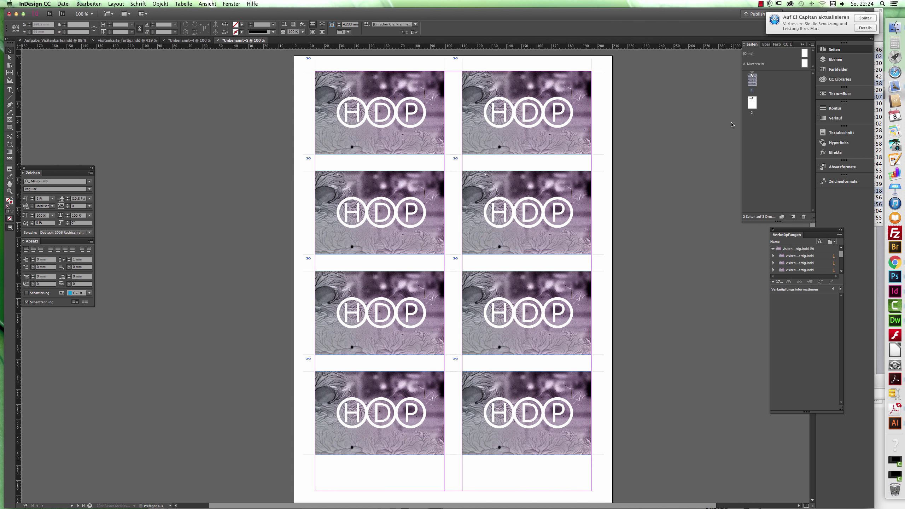
Go to page 2 and group the back card artwork with its crop marks
double_click(753, 103)
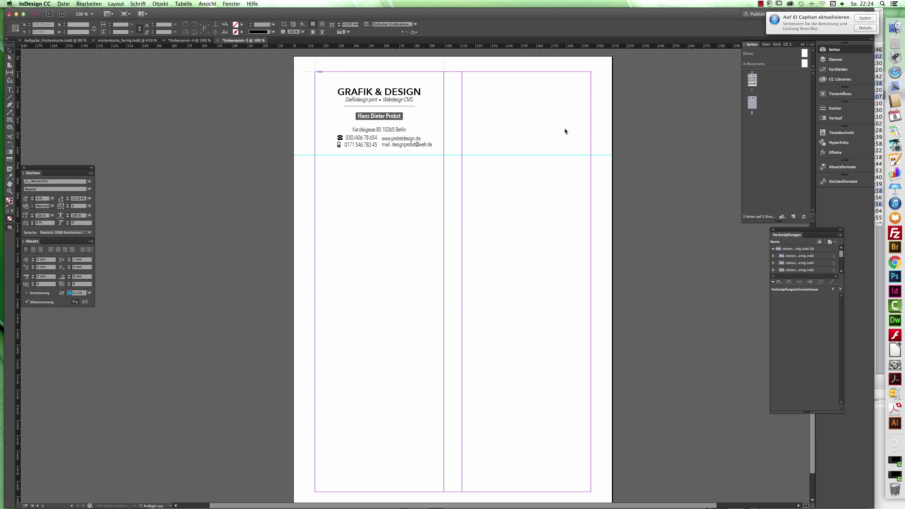
click(310, 70)
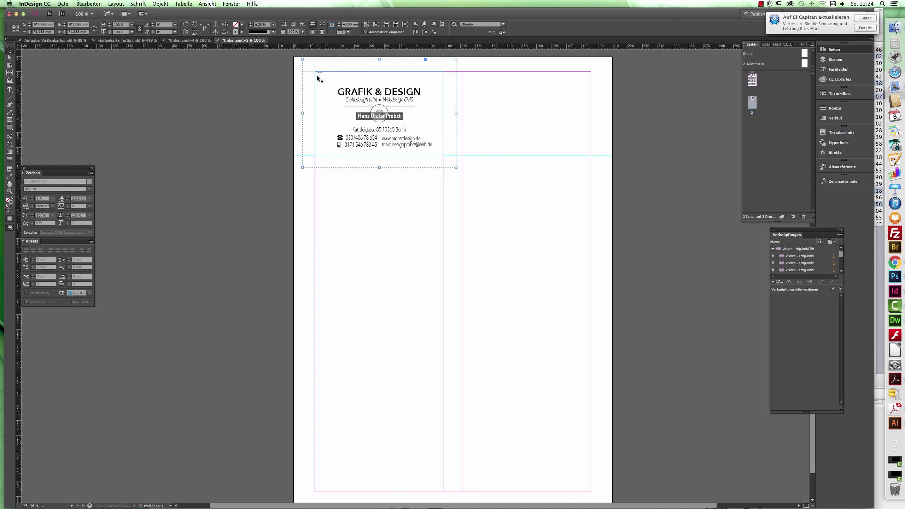
click(299, 66)
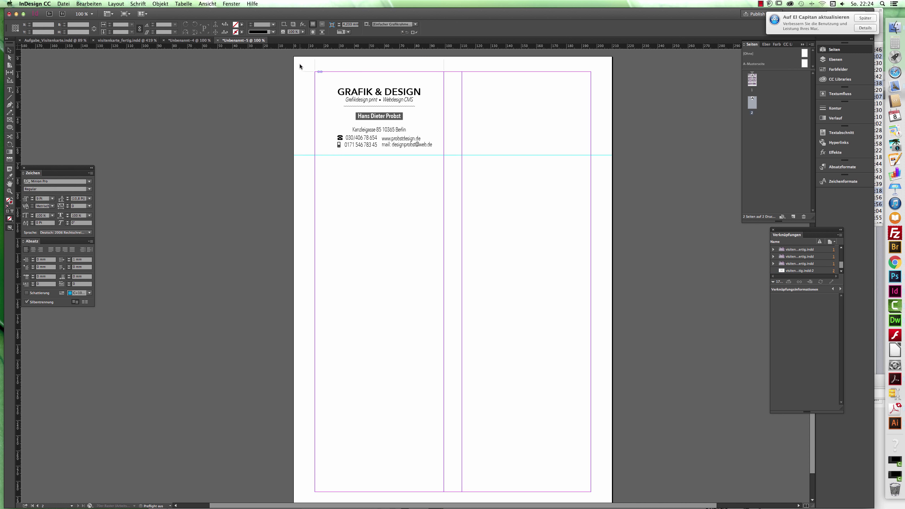
drag(300, 63, 338, 95)
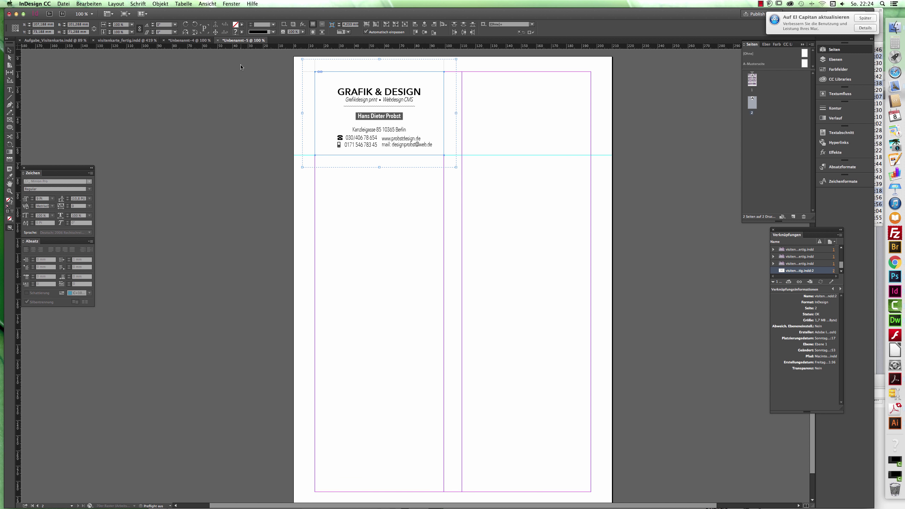
key(Escape)
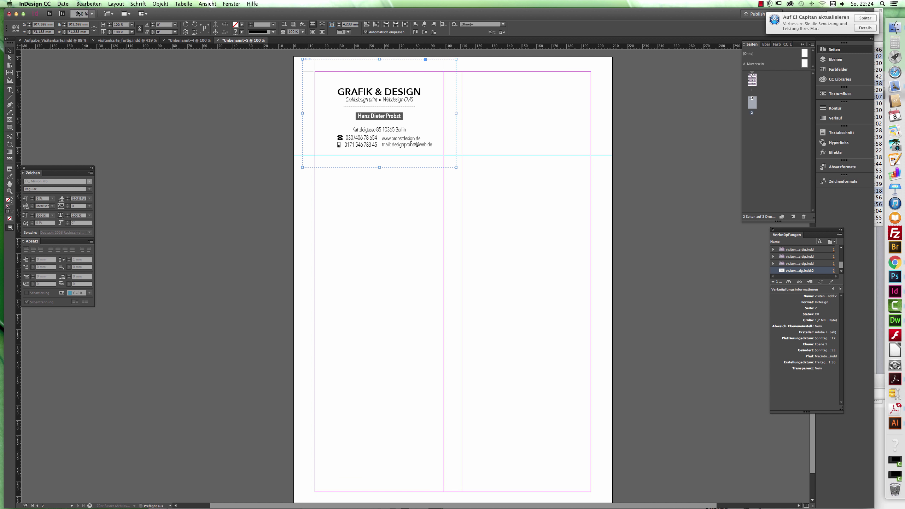
Step and Repeat the grouped back card as a grid of 4 rows and 2 columns, offset 66 mm vertically and 97 mm horizontally
click(63, 3)
mouse_move(82, 5)
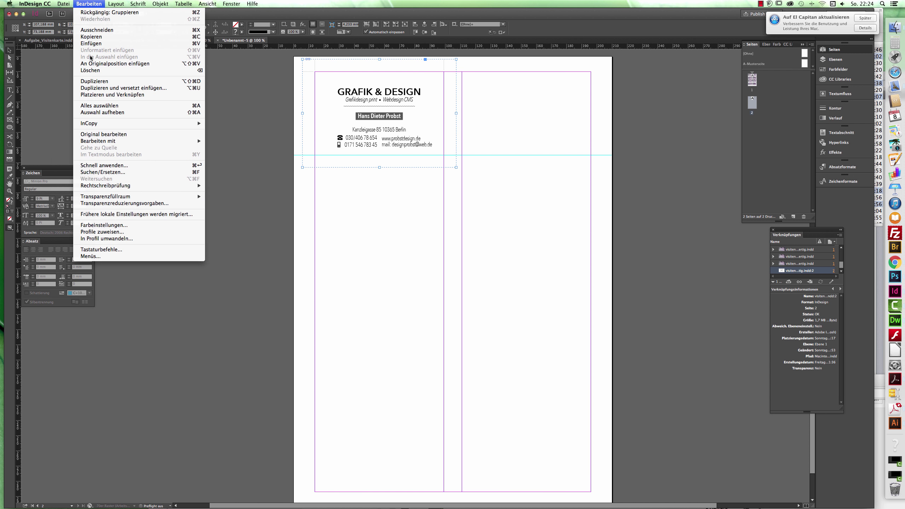
click(103, 88)
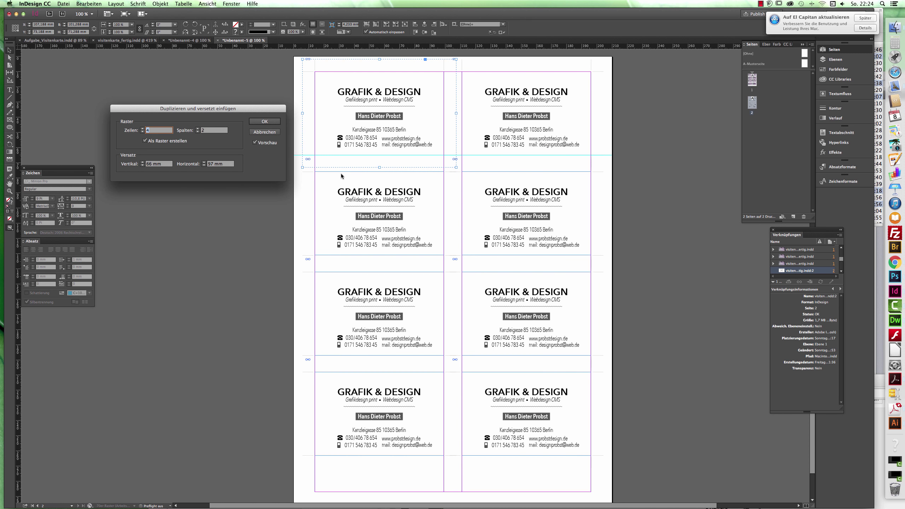
click(263, 122)
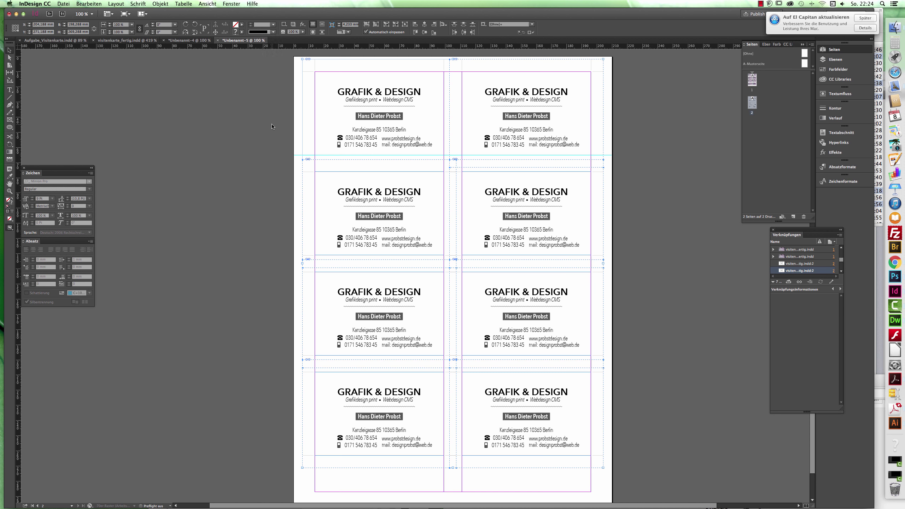
click(134, 42)
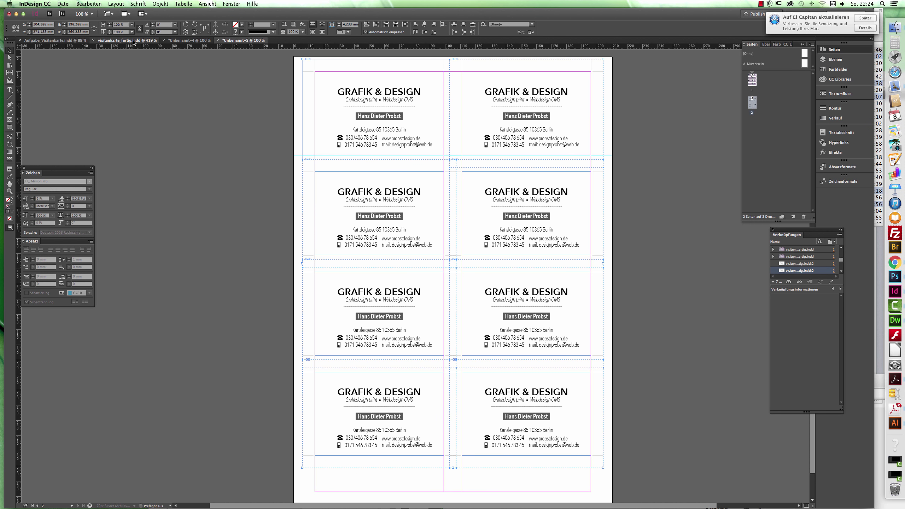
click(232, 41)
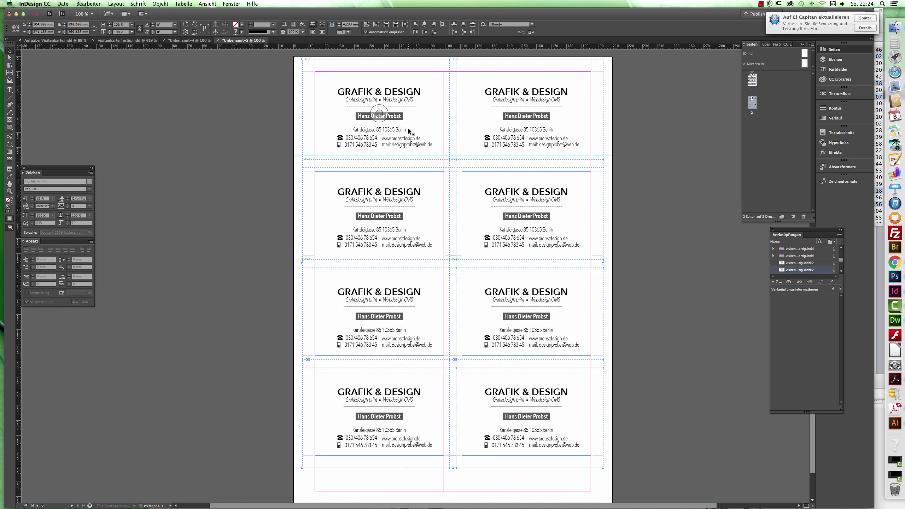
drag(412, 125, 410, 125)
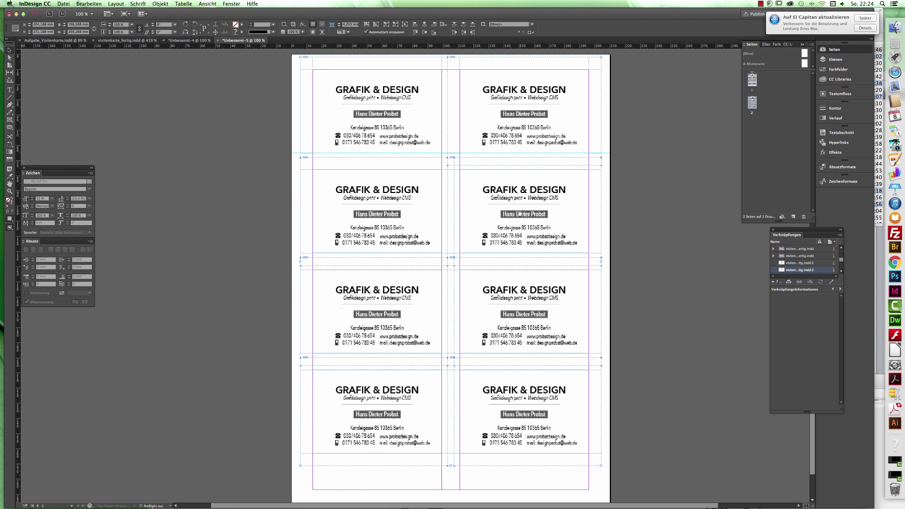
drag(376, 213, 374, 217)
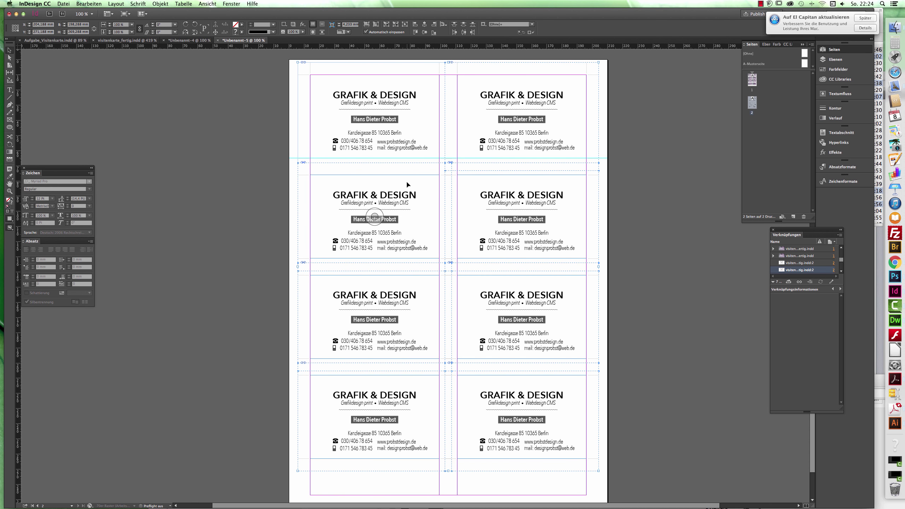
click(374, 117)
Shorten the Pages panel, move the Links panel beside the print sheet and enlarge its list to fit all placed card instances
drag(778, 222, 769, 152)
drag(793, 236, 649, 120)
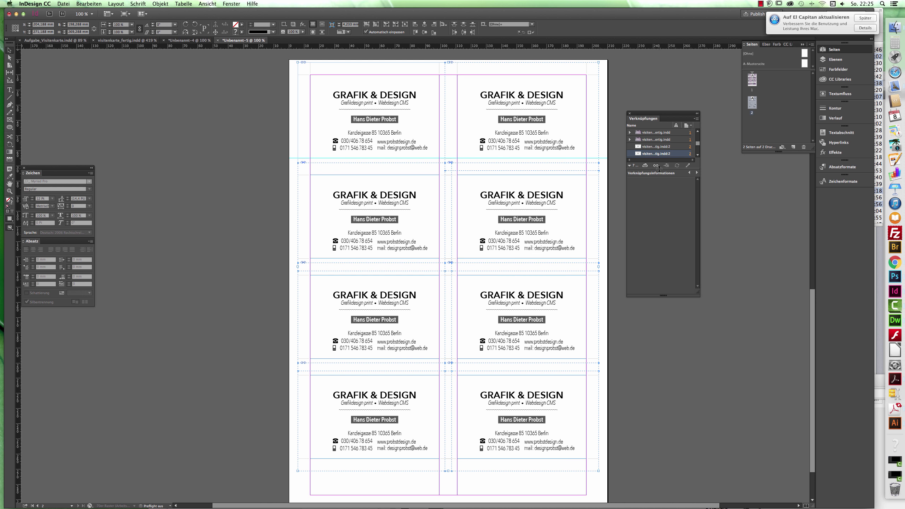
drag(659, 168, 658, 263)
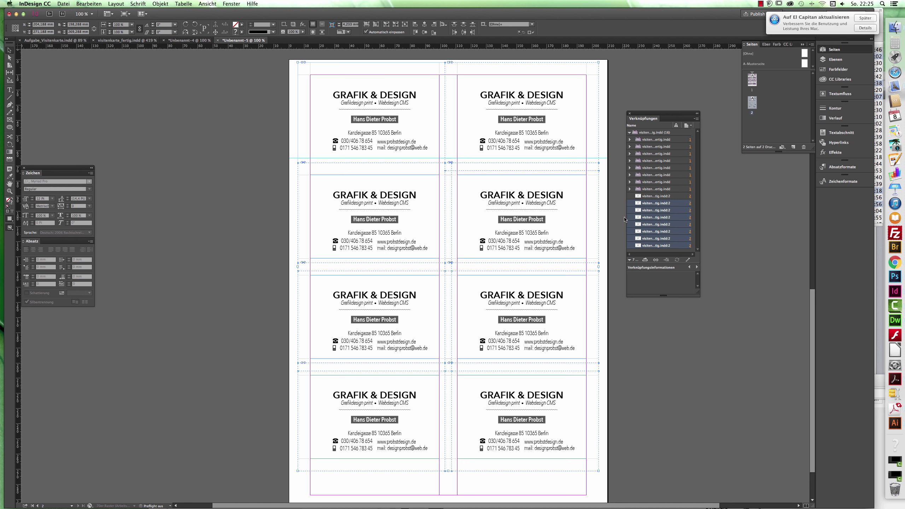
Examine the individual front card links within the visitenkarte_fertig.indd group, return to page 1 and collapse the group
click(629, 133)
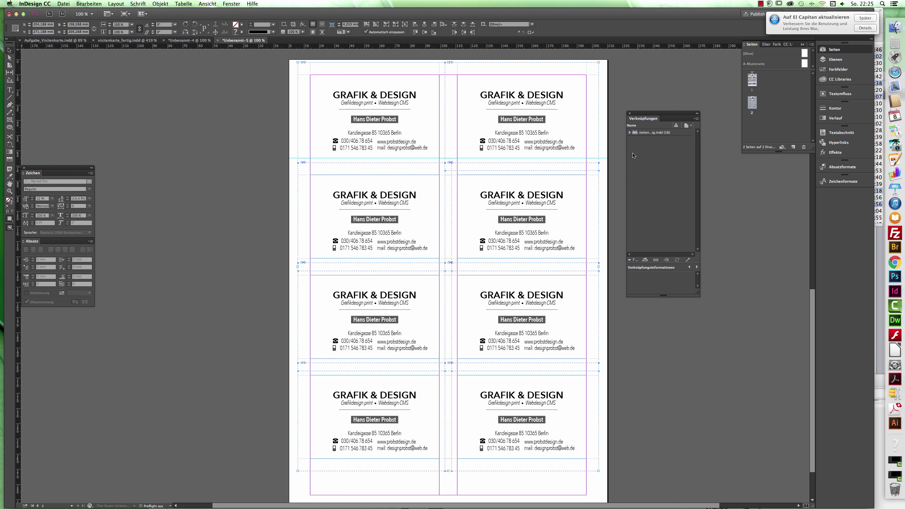
click(629, 133)
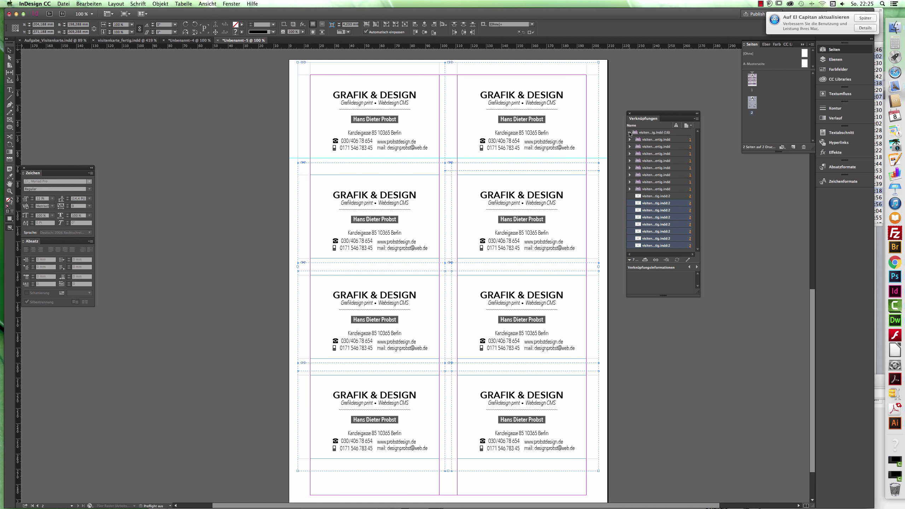
click(653, 141)
click(653, 146)
click(650, 154)
click(650, 162)
click(649, 168)
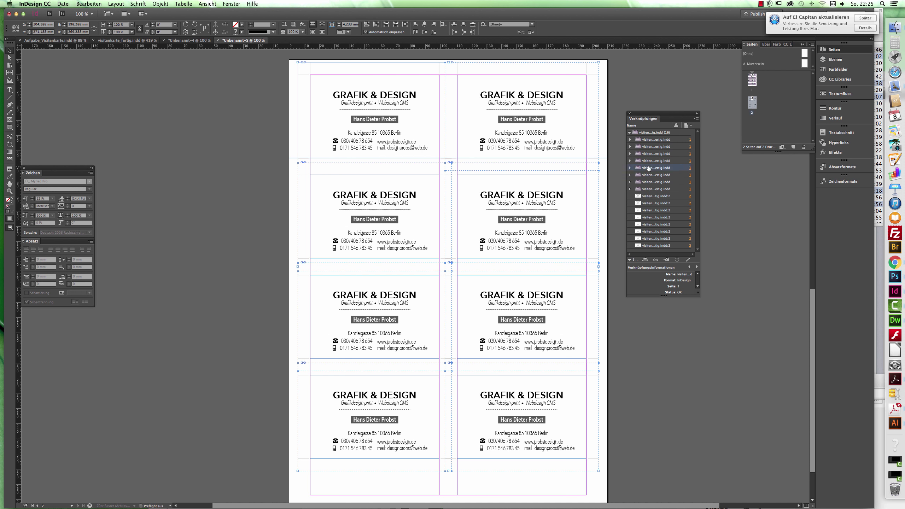
click(648, 174)
click(647, 182)
click(647, 189)
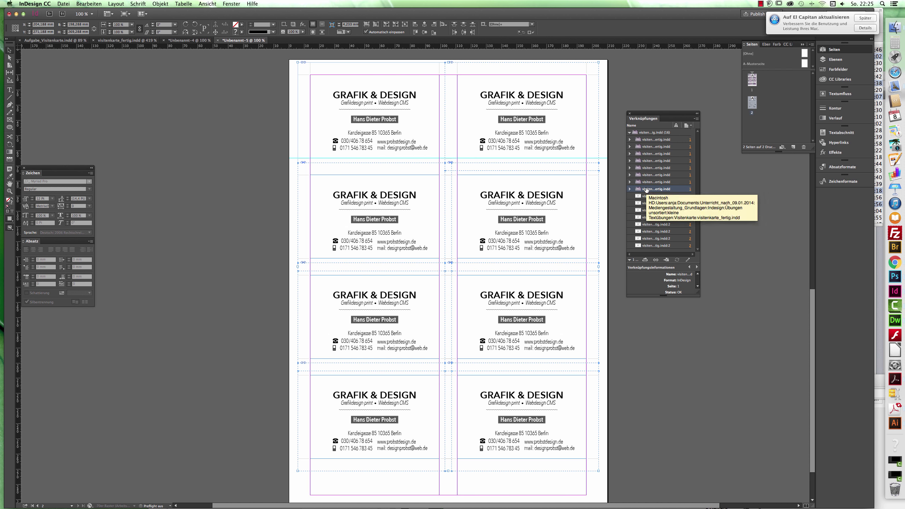
double_click(752, 81)
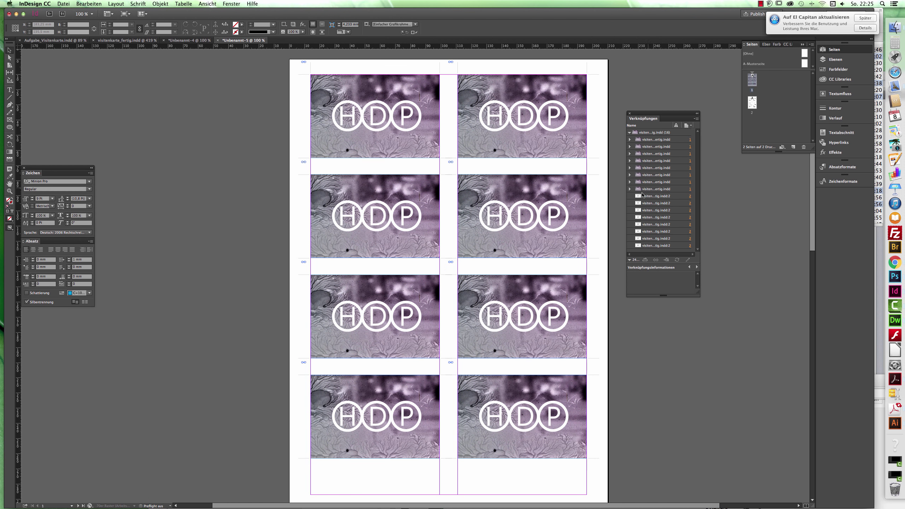
click(629, 132)
click(648, 135)
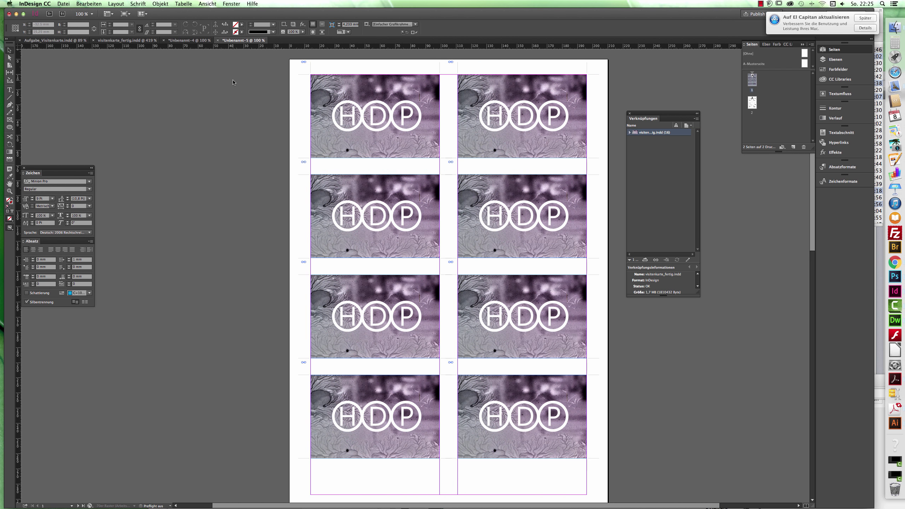
Switch to visitenkarte_fertig.indd, recolour the word DESIGN in the heading with the Grau swatch and save the file
click(116, 42)
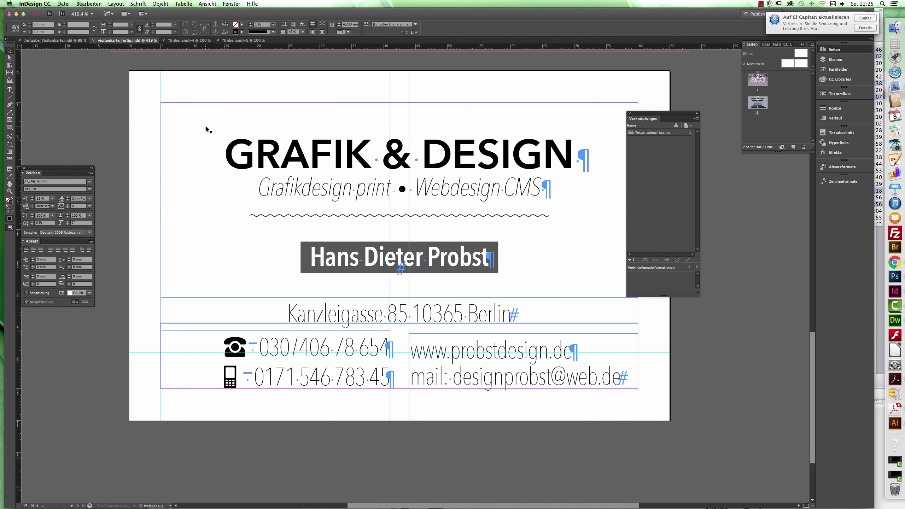
double_click(452, 156)
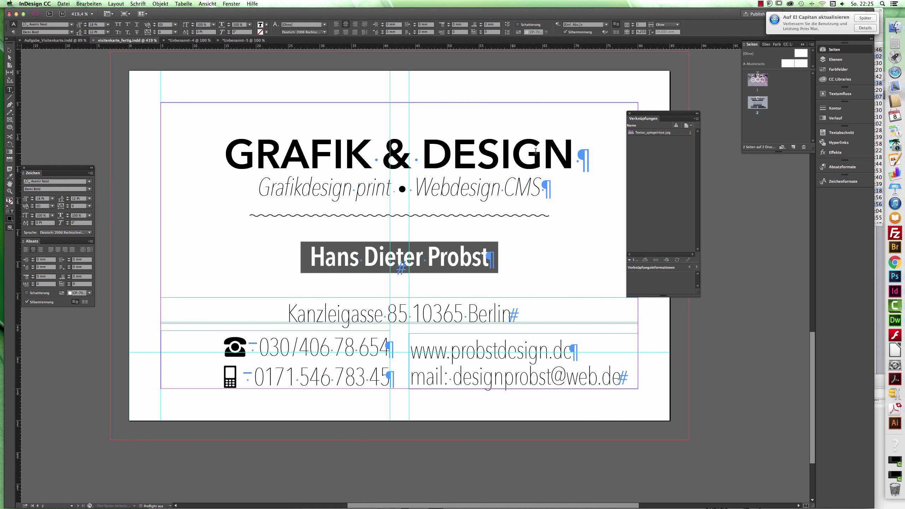
drag(575, 151, 419, 149)
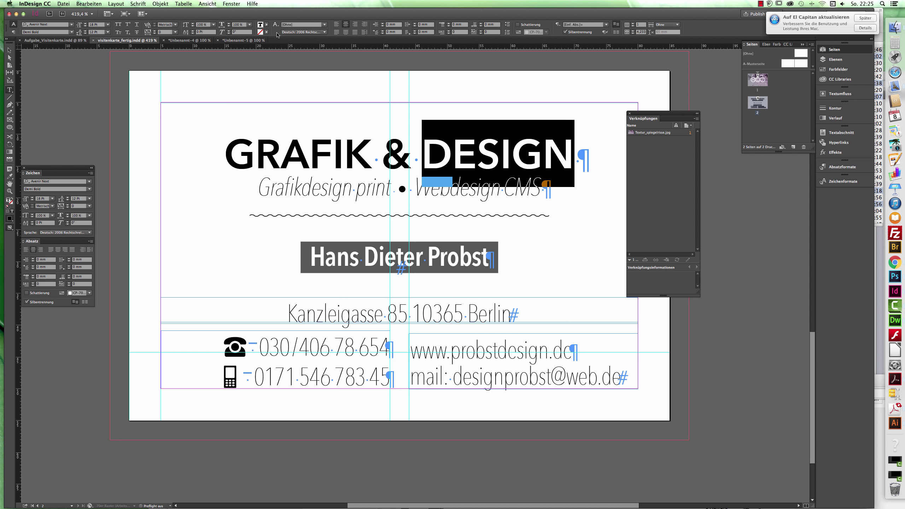
click(267, 26)
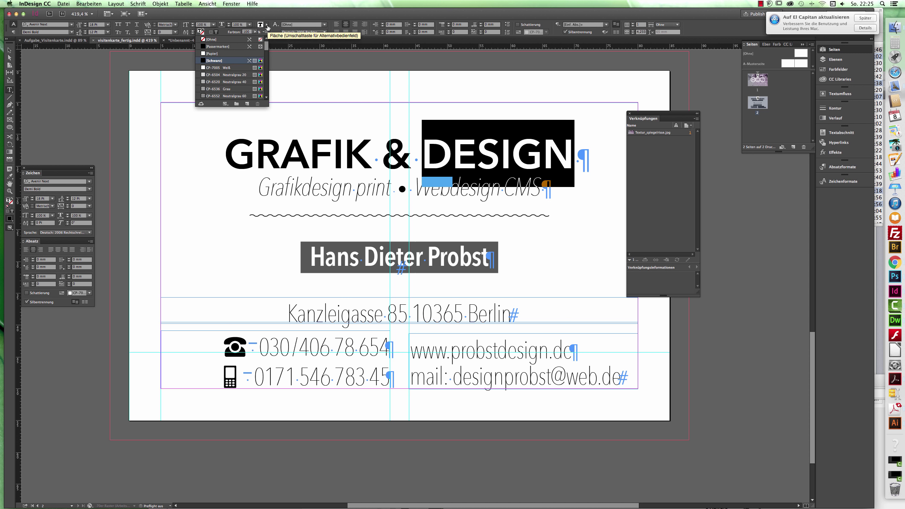
click(216, 82)
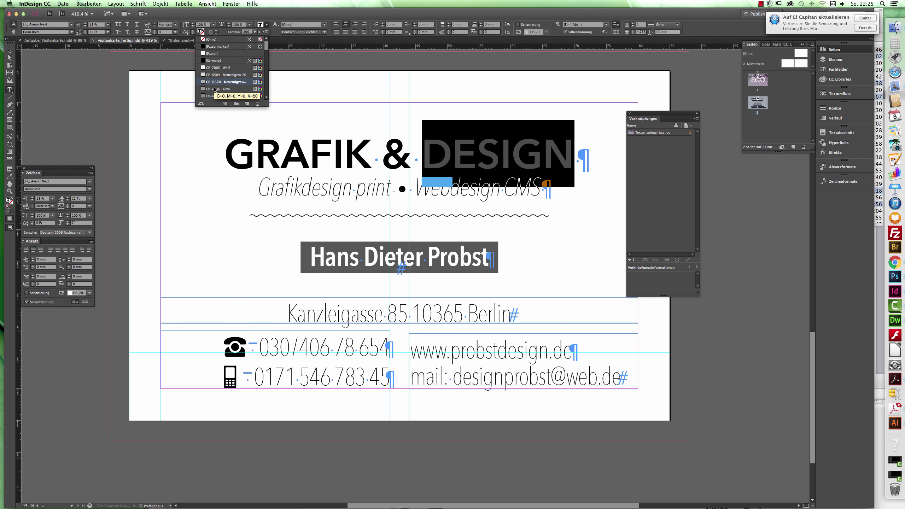
click(215, 89)
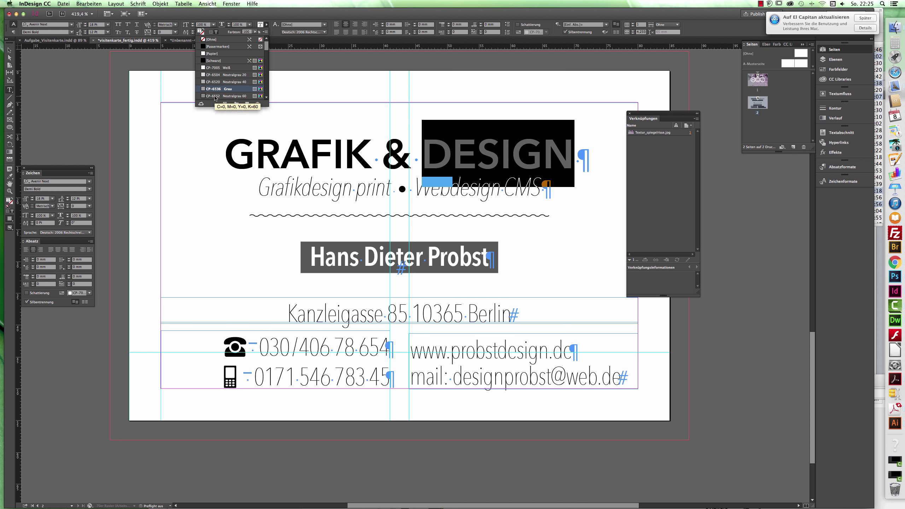
click(382, 148)
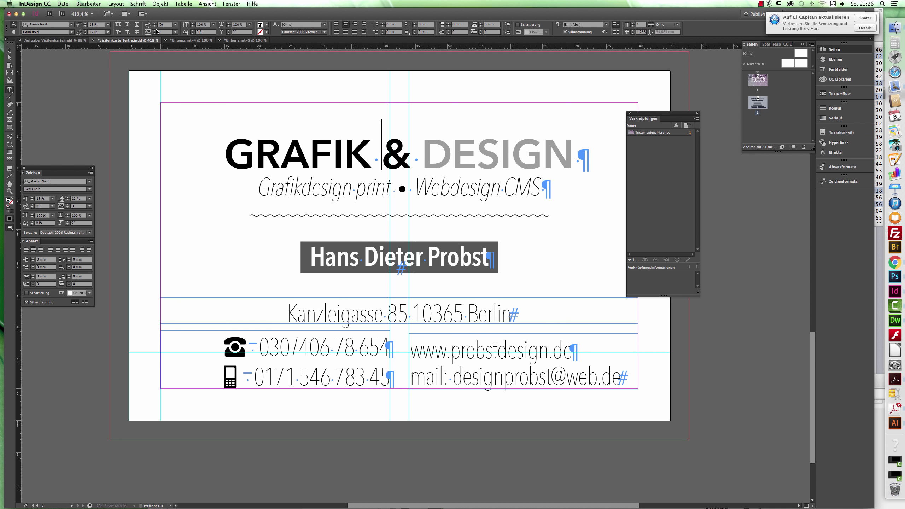
Return to the print sheet, update all instances of the visitenkarte_fertig.indd link and view the card backs on page 2
click(243, 41)
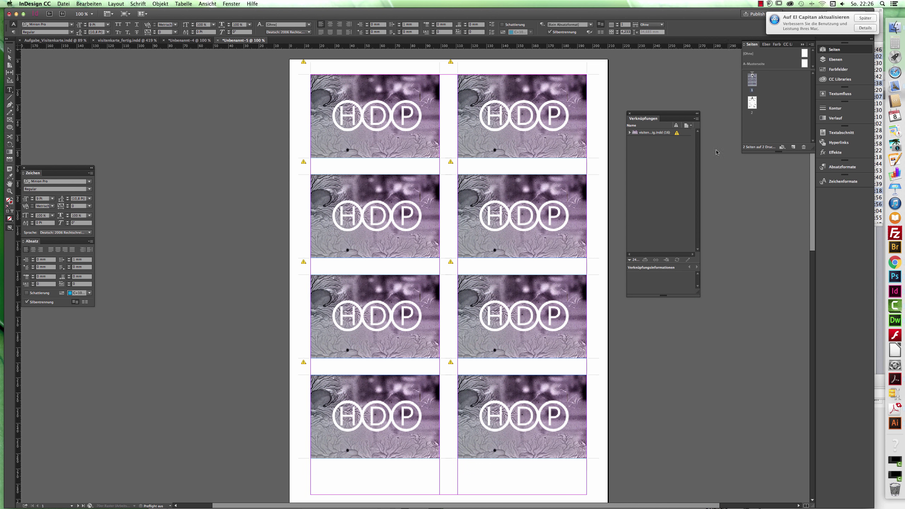
click(668, 136)
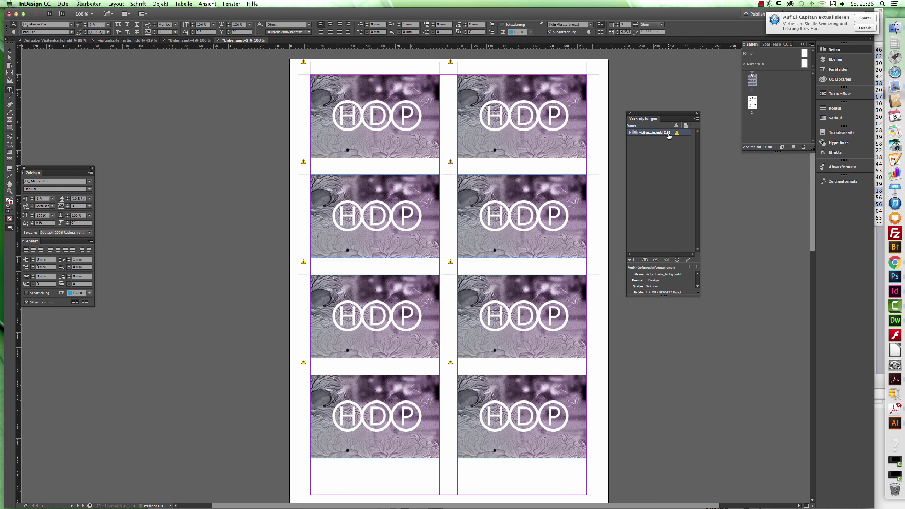
click(630, 132)
click(629, 133)
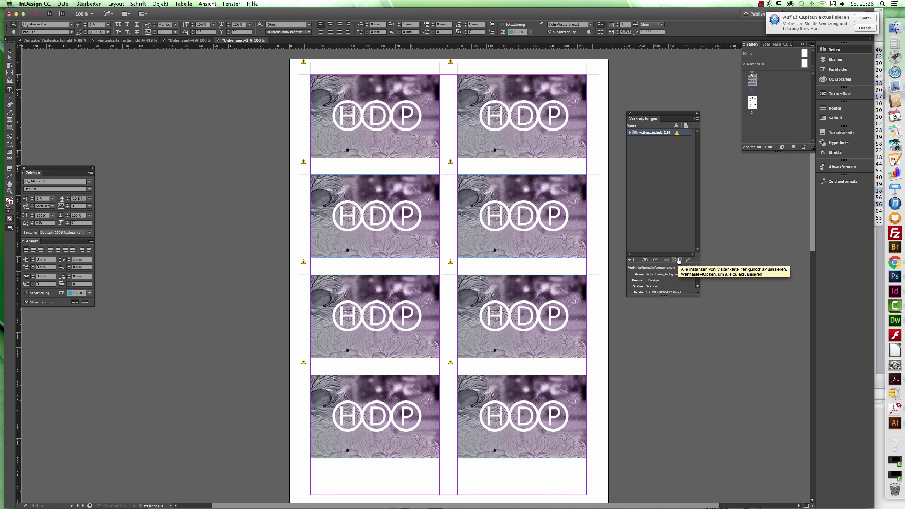
click(677, 260)
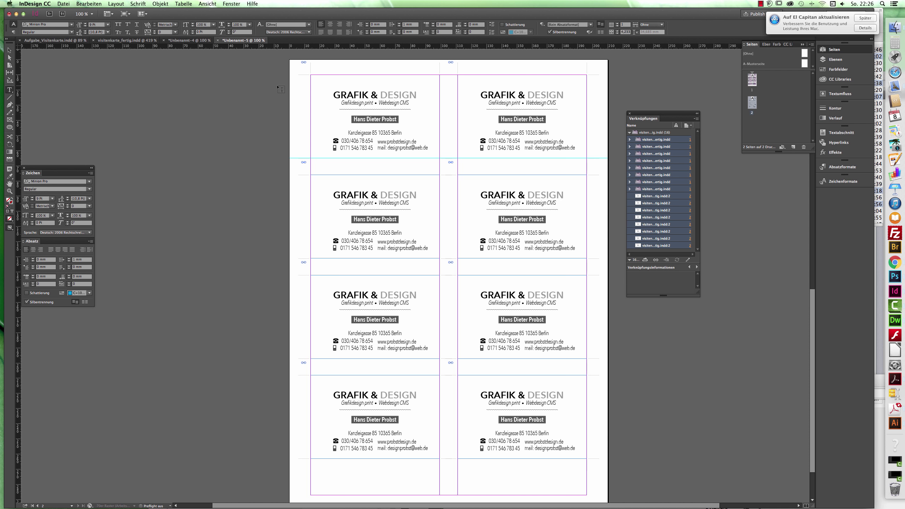
scroll(412, 271, up, 1)
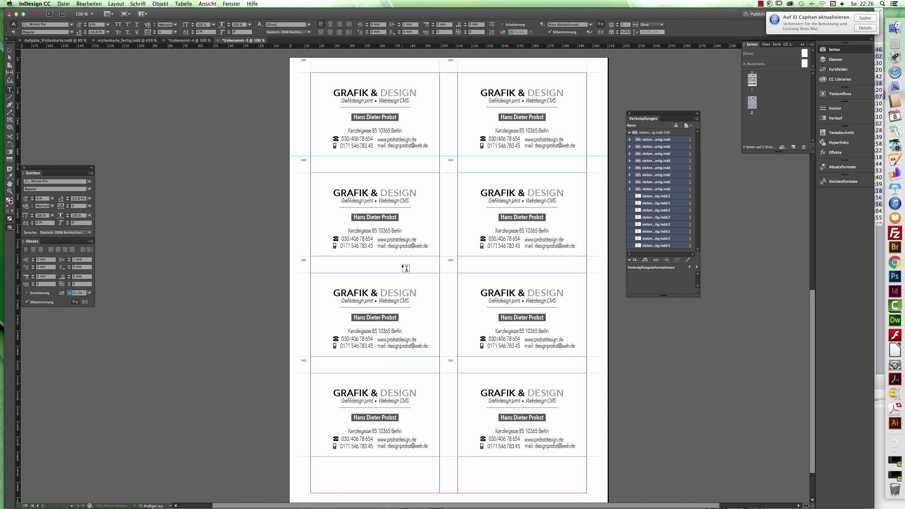